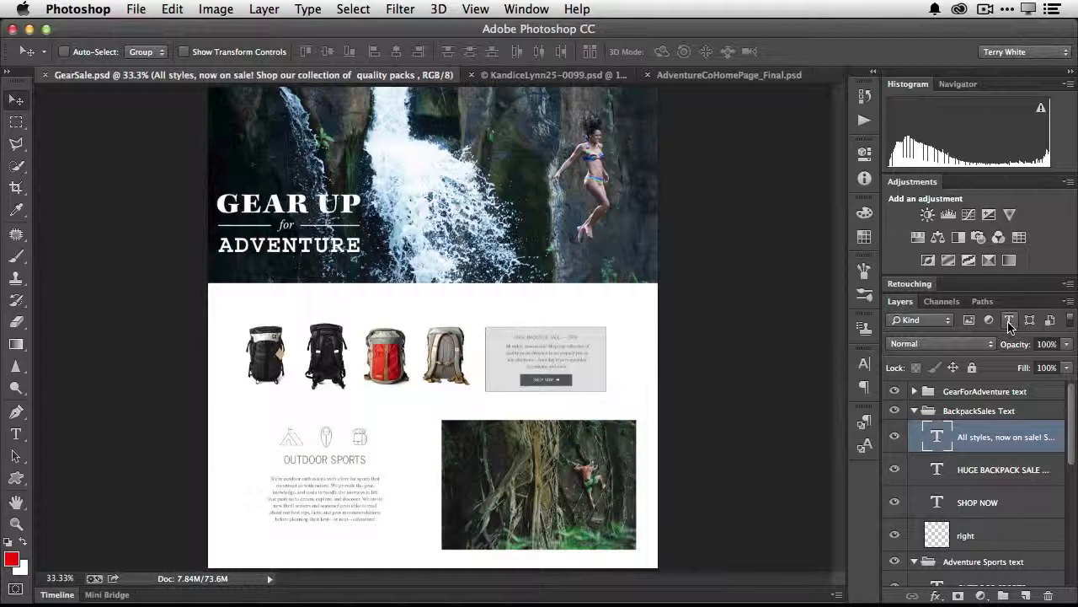
Step: Look through the layer stack, filter it to type layers only, and clear that filter
scroll(1076, 466, down, 3)
scroll(1076, 466, down, 5)
scroll(1066, 421, up, 8)
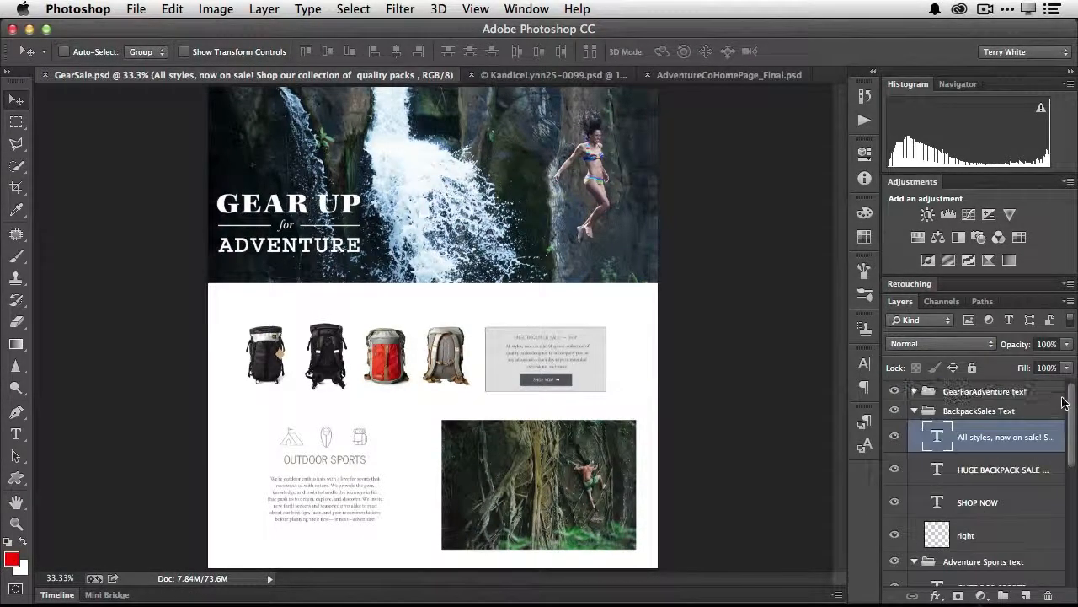
click(1010, 321)
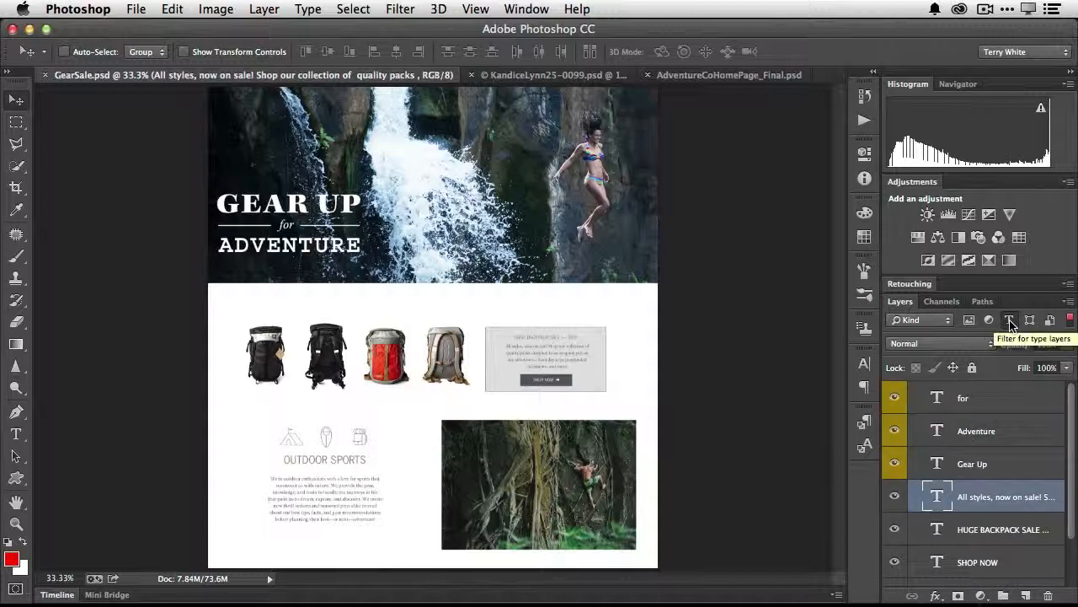
click(1010, 322)
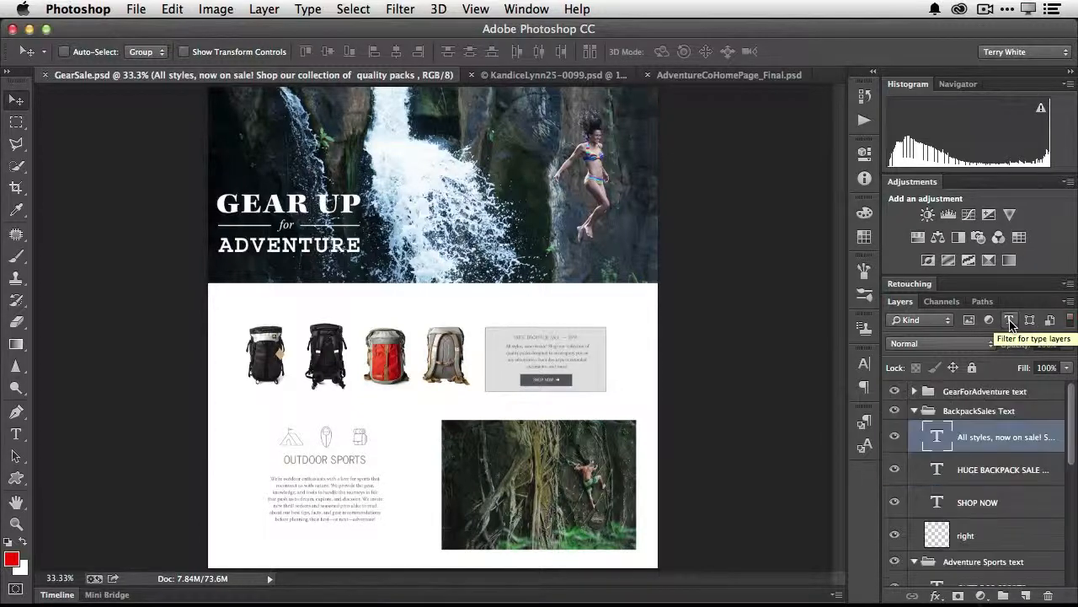
Step: Filter the layer stack for pixel layers and for adjustment layers in turn, clearing each filter
click(969, 323)
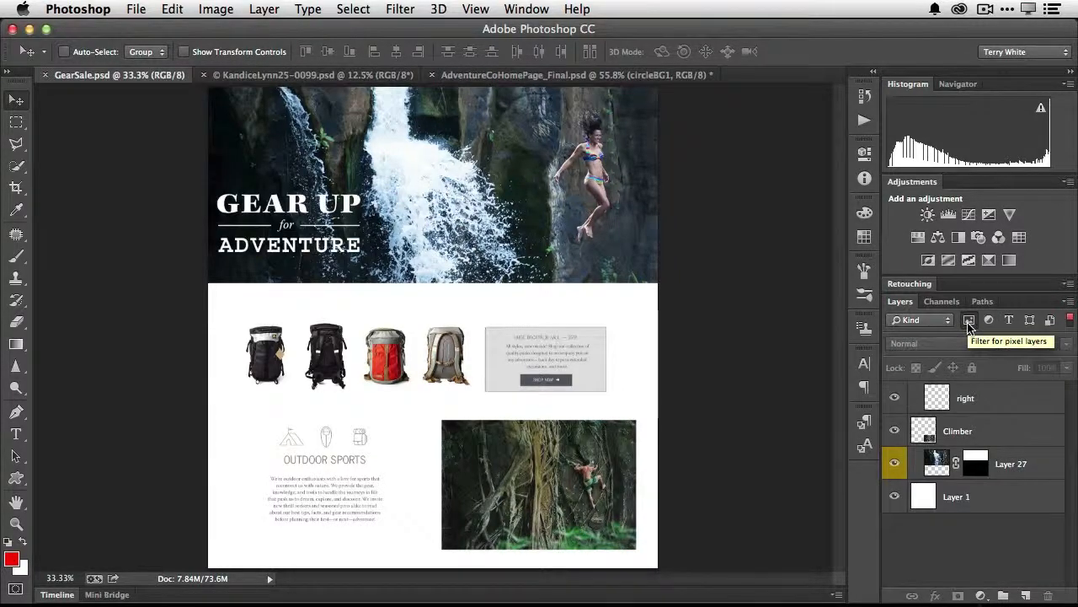
click(969, 322)
click(989, 321)
click(990, 321)
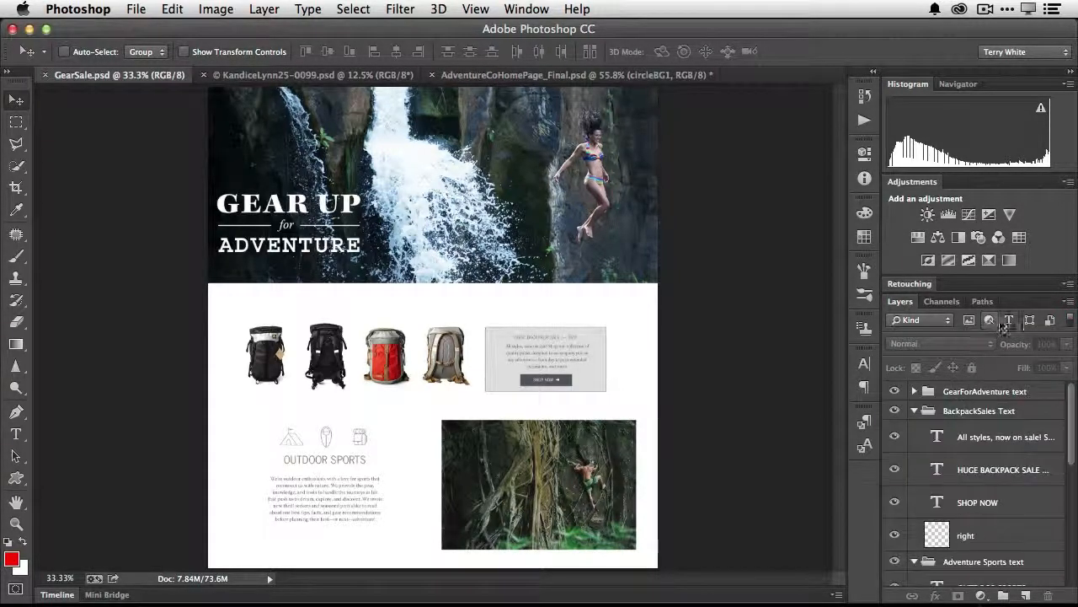
Step: Combine the layer filters for shape layers, smart objects and type layers, and clear them all
click(1048, 321)
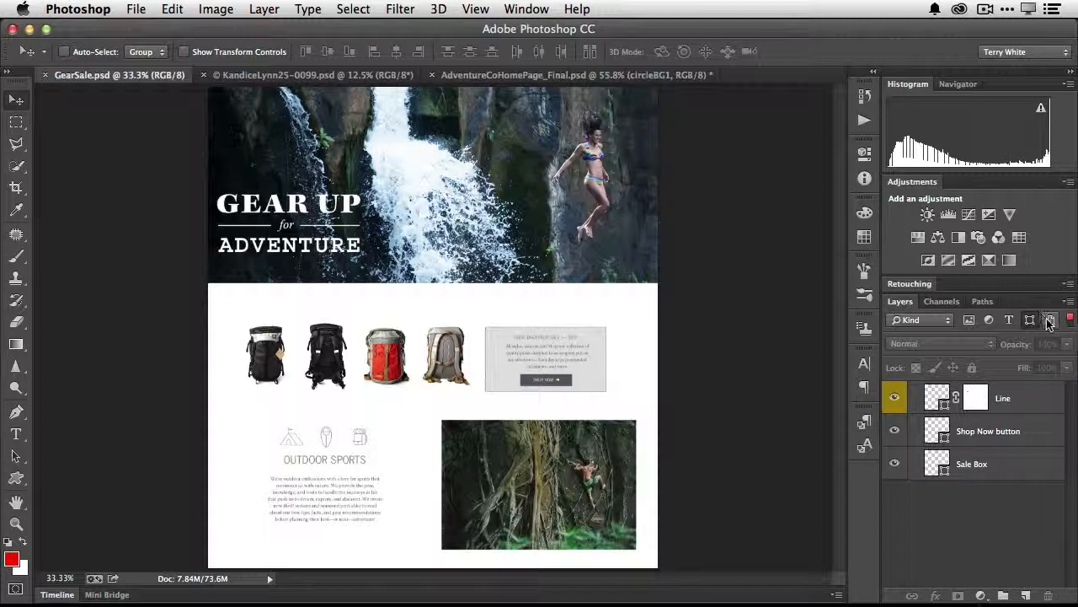
click(1050, 321)
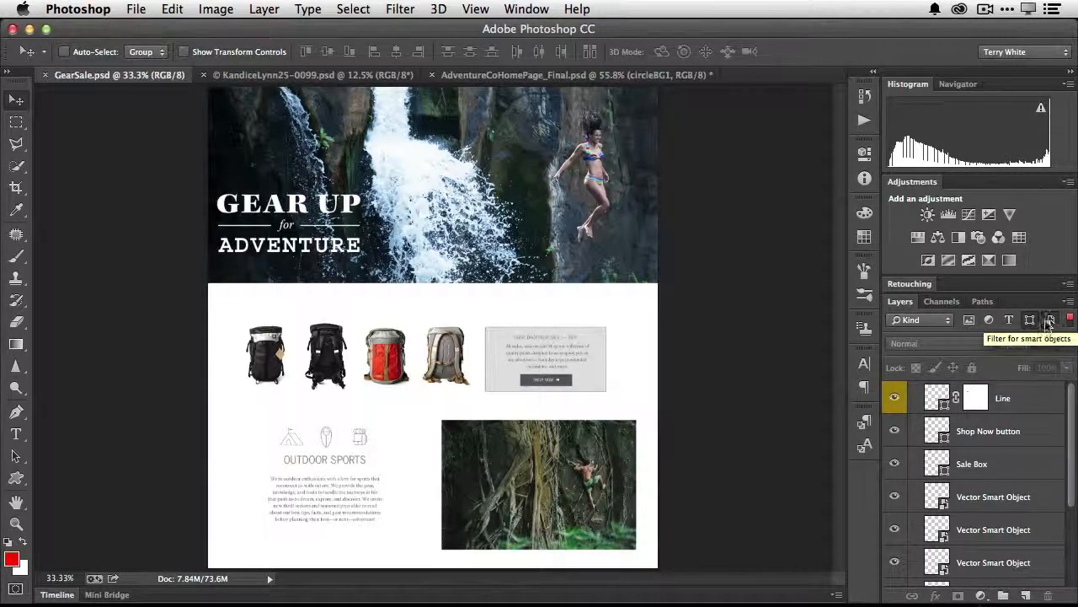
click(1008, 321)
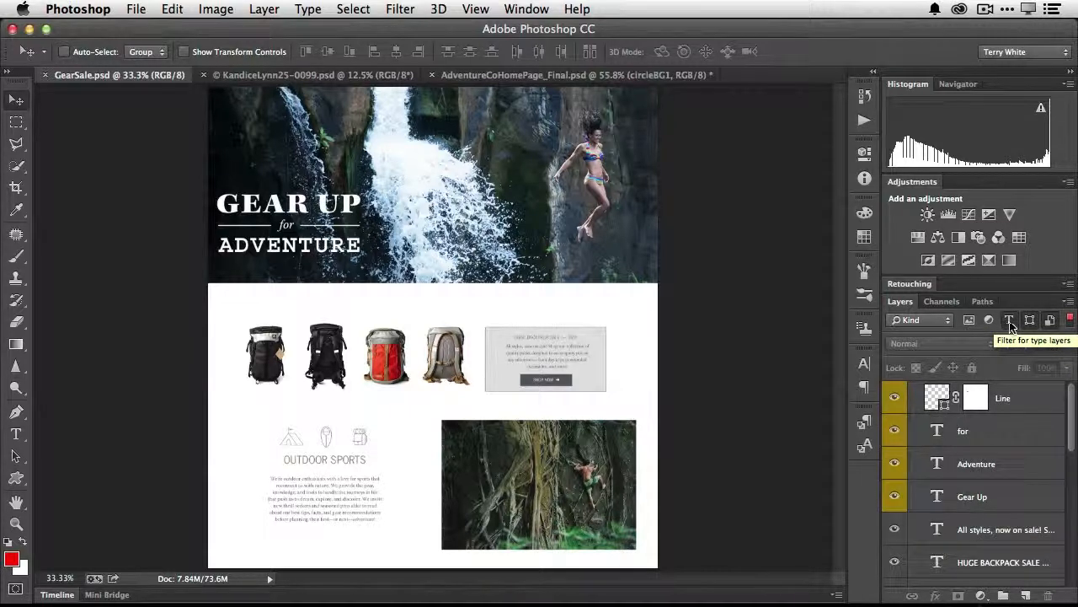
click(1011, 321)
click(1049, 321)
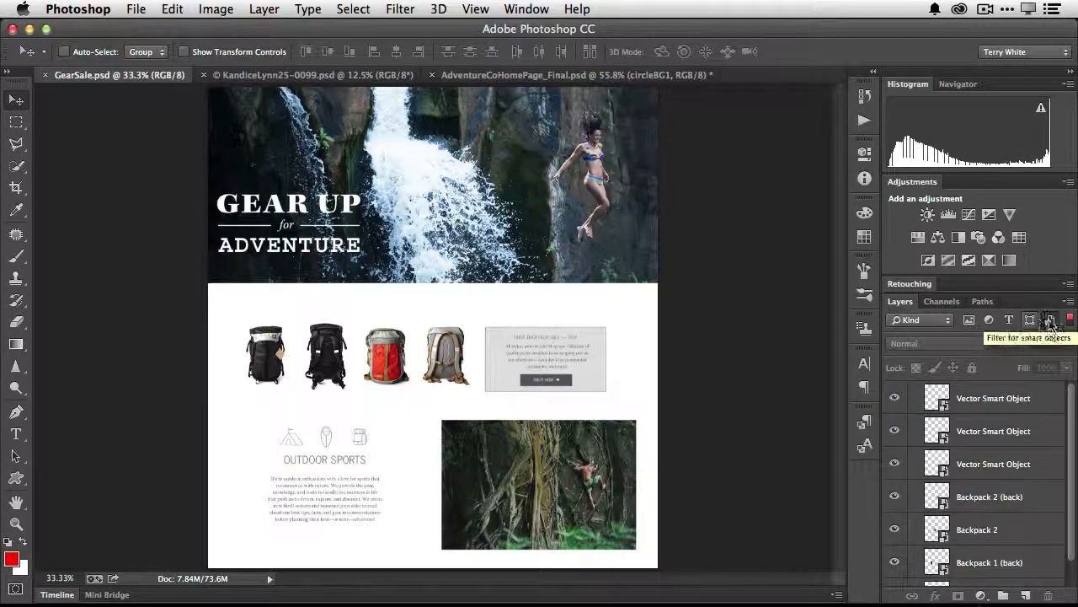
click(1051, 321)
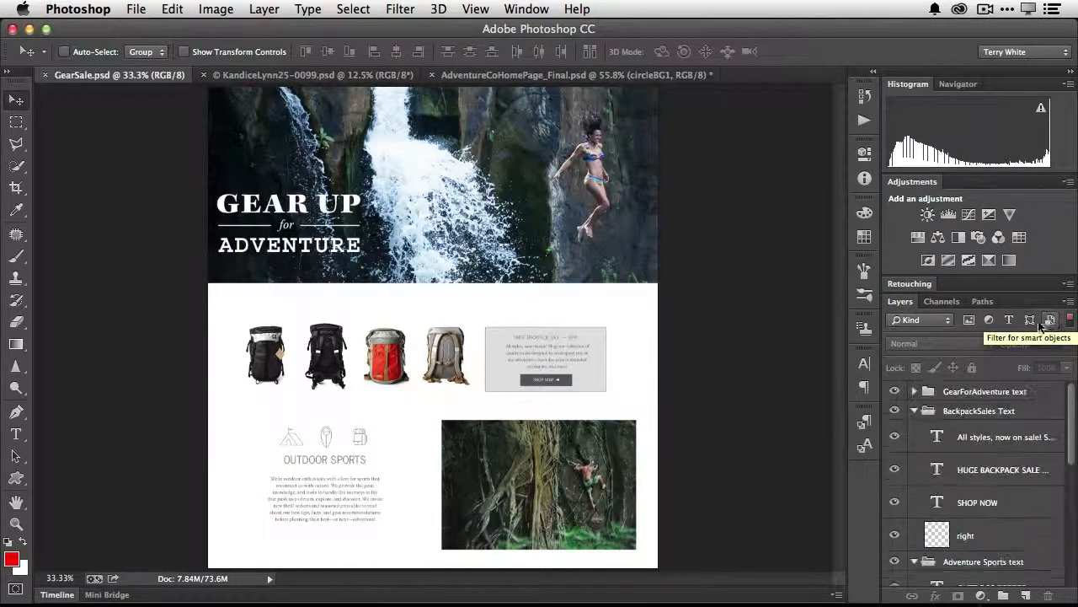
Step: Filter the layer stack by name using the term "backpack"
click(929, 321)
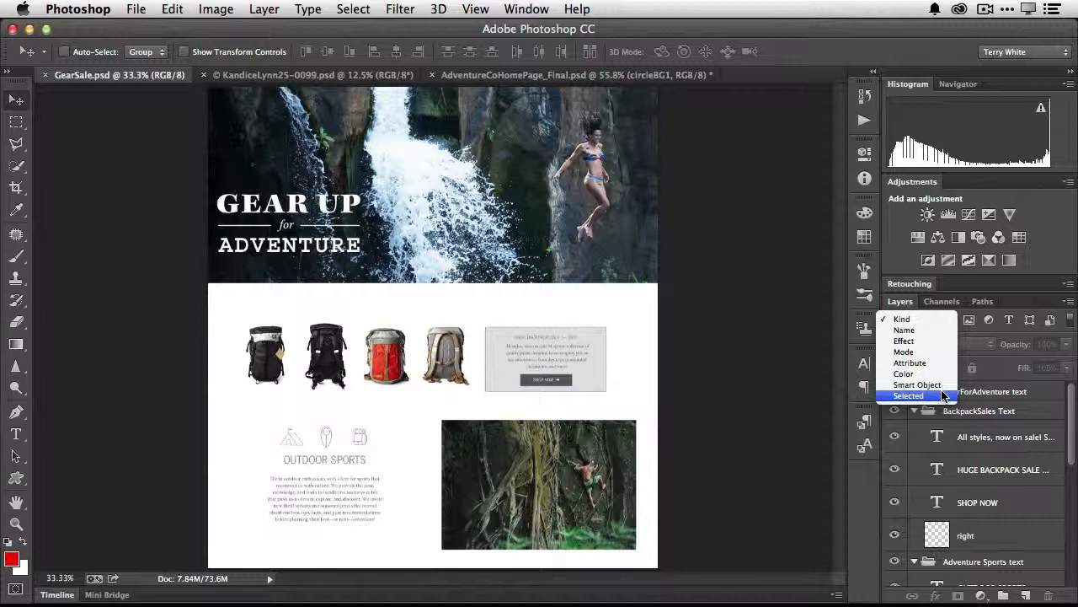
click(922, 330)
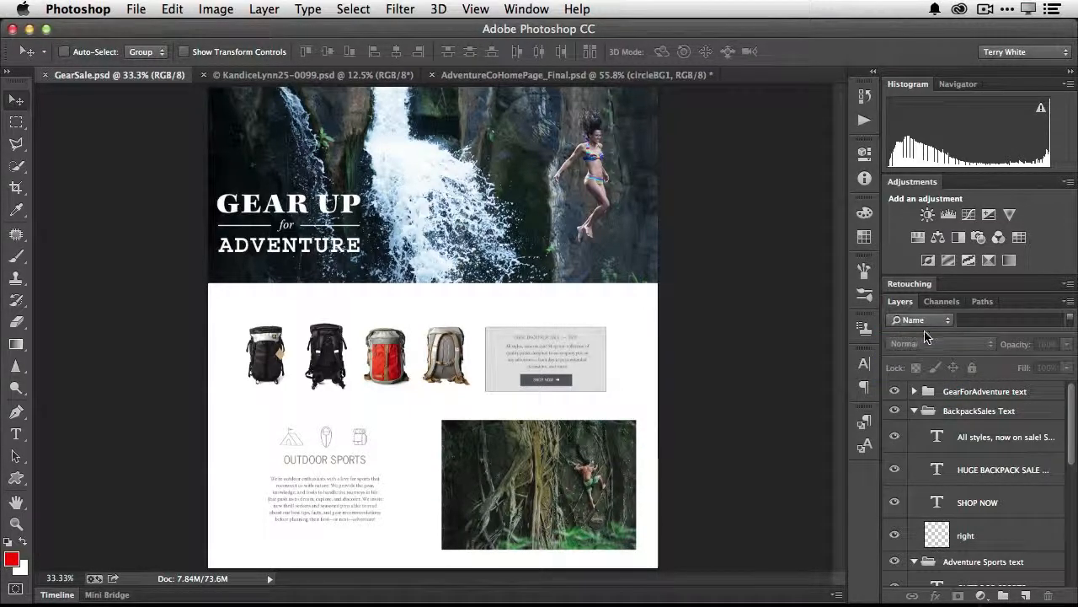
click(987, 318)
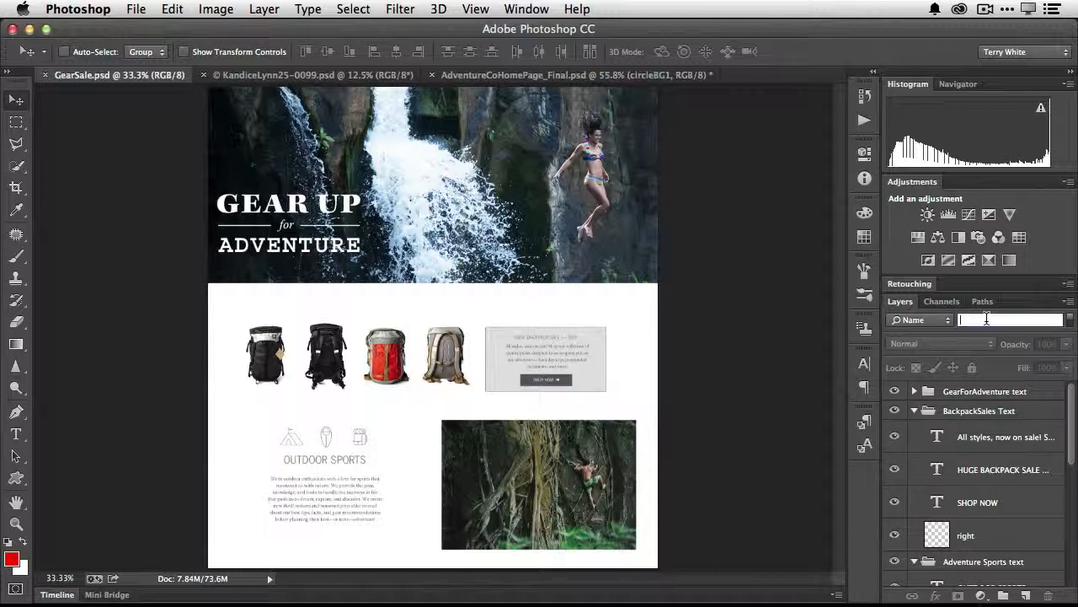
text(backpack)
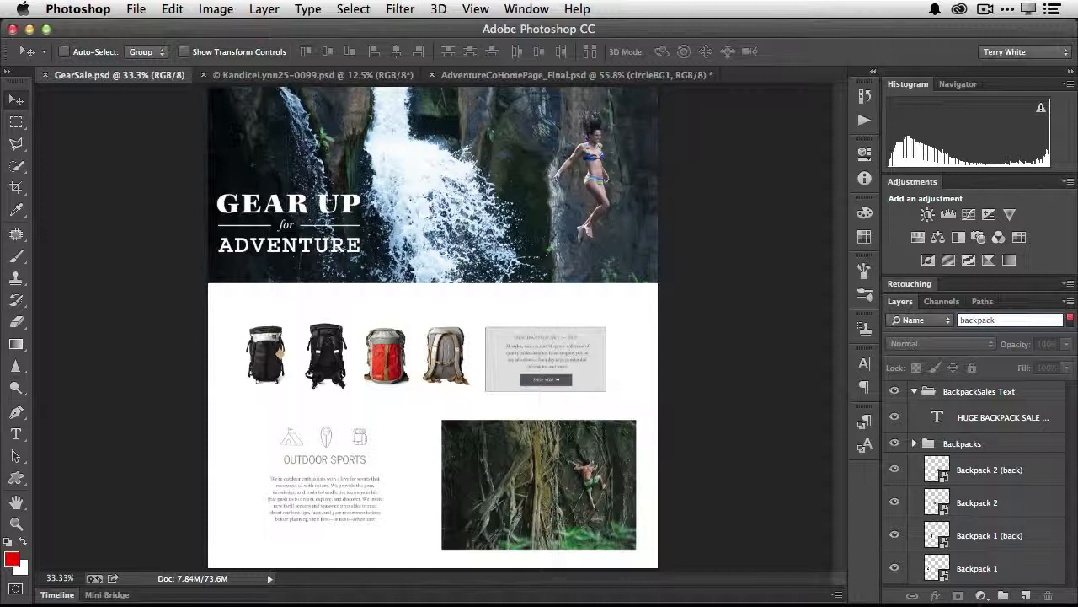
Step: Try lowering the opacity of the Backpacks group to 25% and undo the change
click(965, 446)
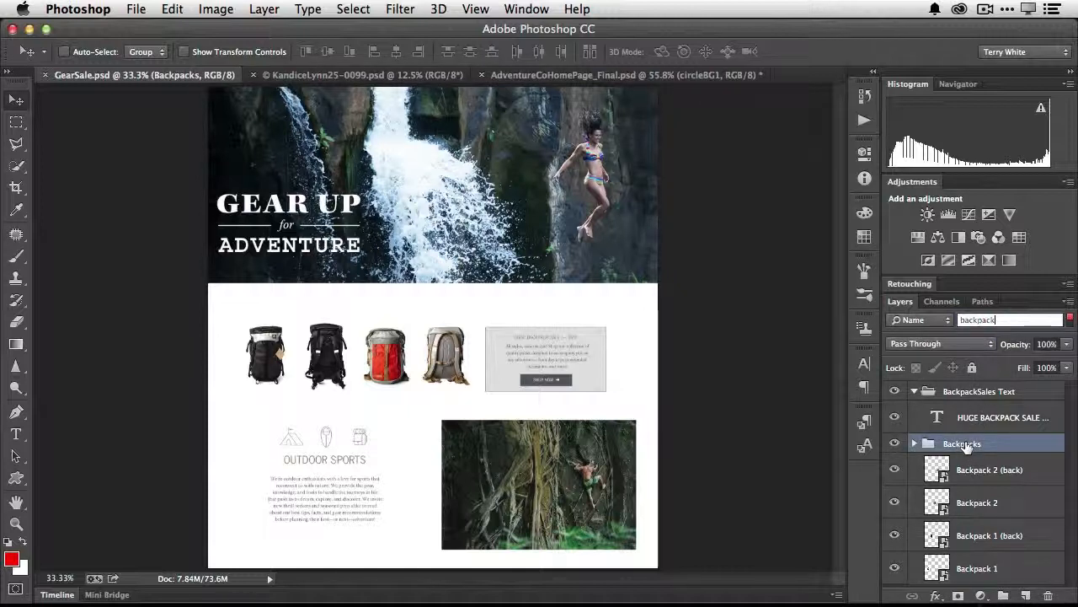
drag(379, 361, 383, 355)
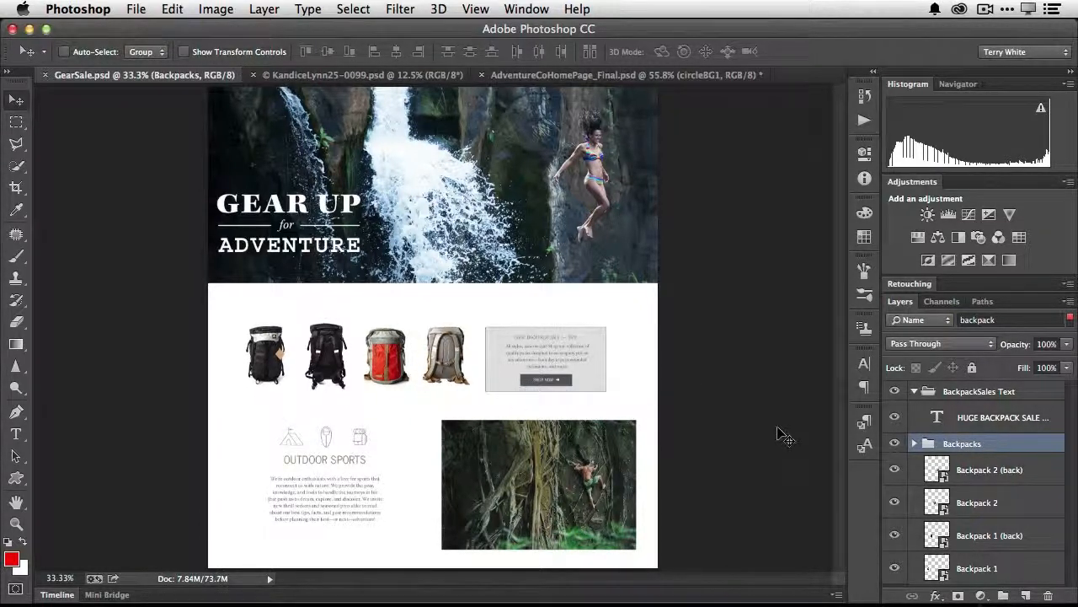
drag(1028, 345, 960, 353)
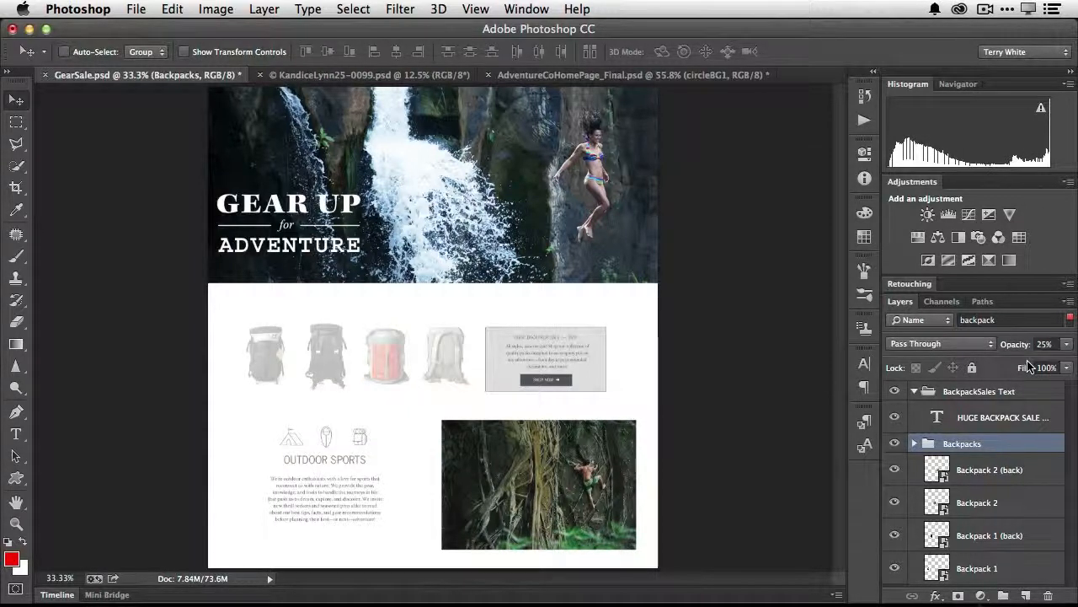
key(super+z)
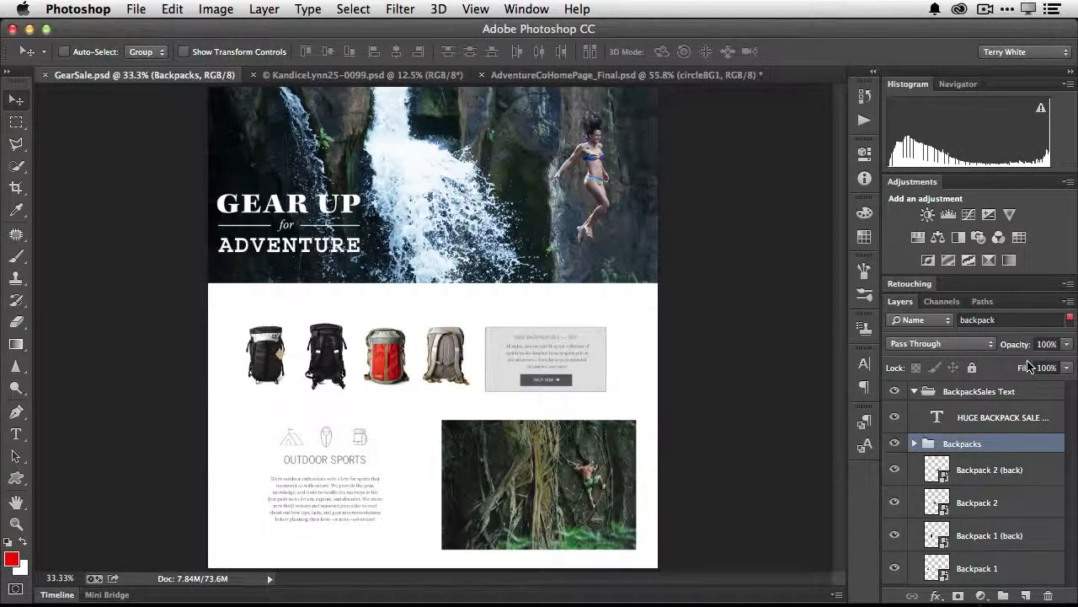
Step: Select the Backpack 2 (back), Backpack 1 (back) and Backpack 1 layers, shift them slightly down and set their opacity to 22%
click(1000, 469)
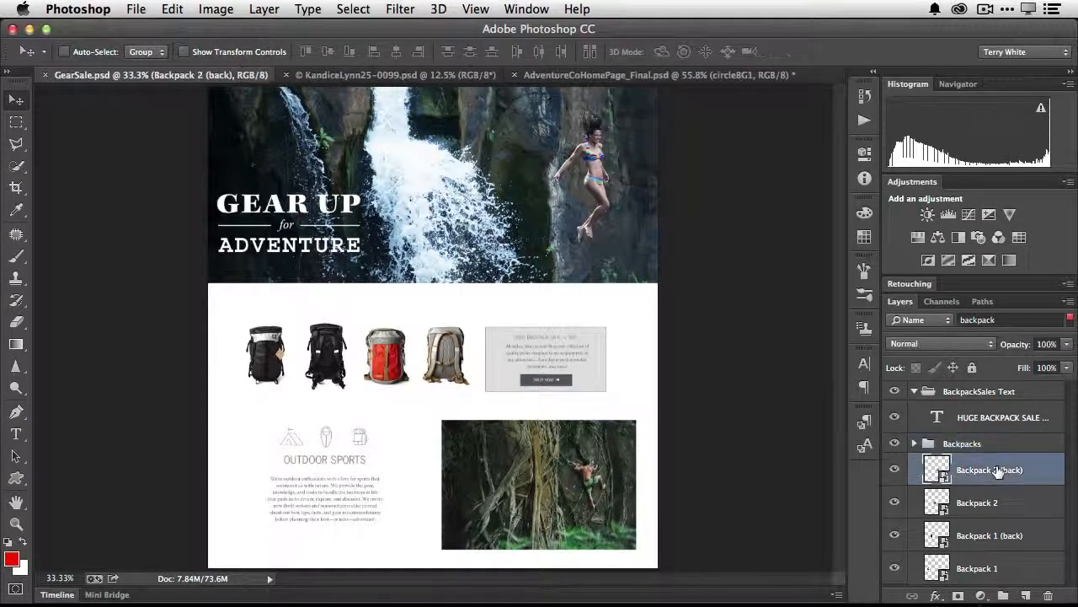
super+click(1005, 536)
super+click(999, 566)
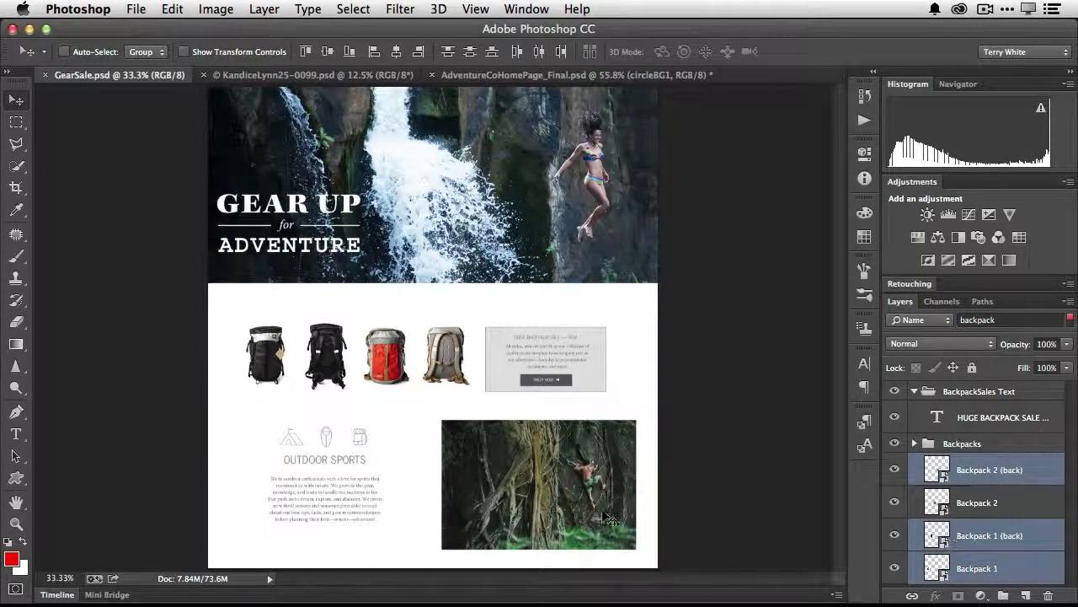
drag(438, 352, 440, 371)
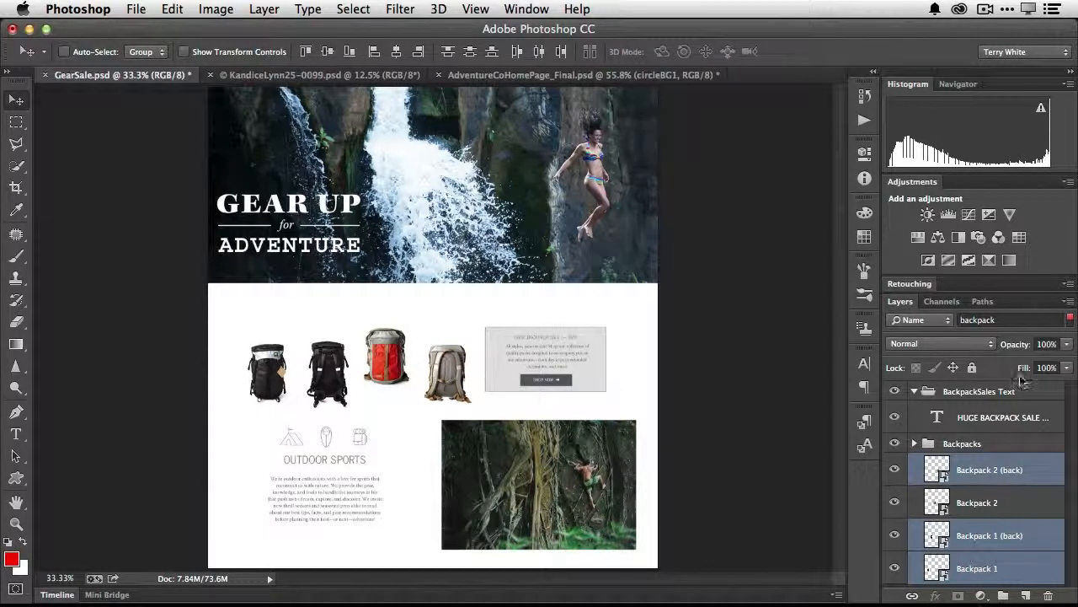
drag(1019, 350, 987, 353)
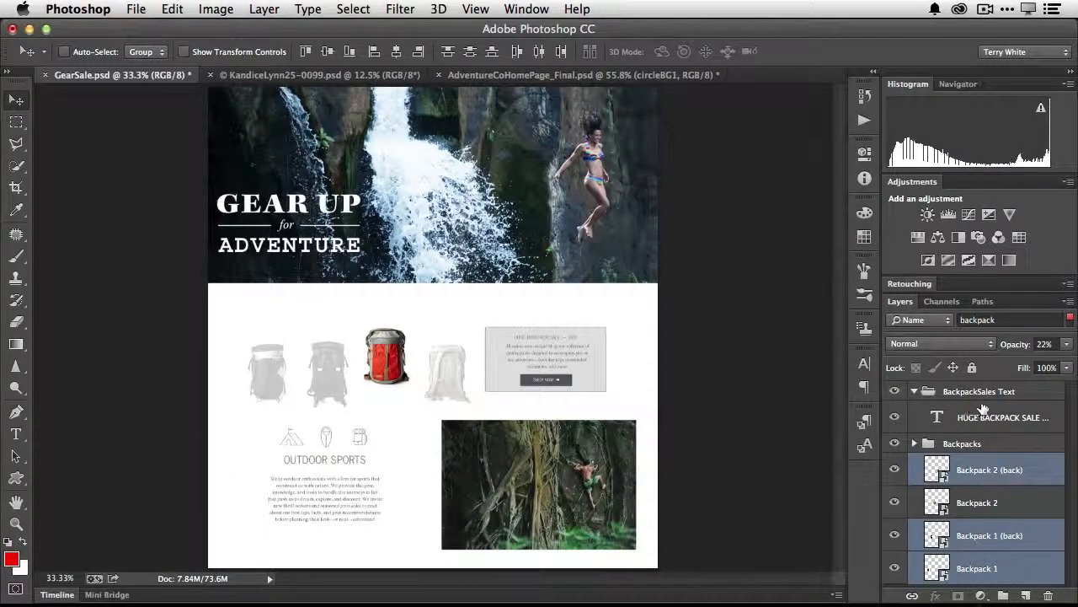
Step: Clear the layer name search and set the layer filter type back to Kind
double_click(1026, 328)
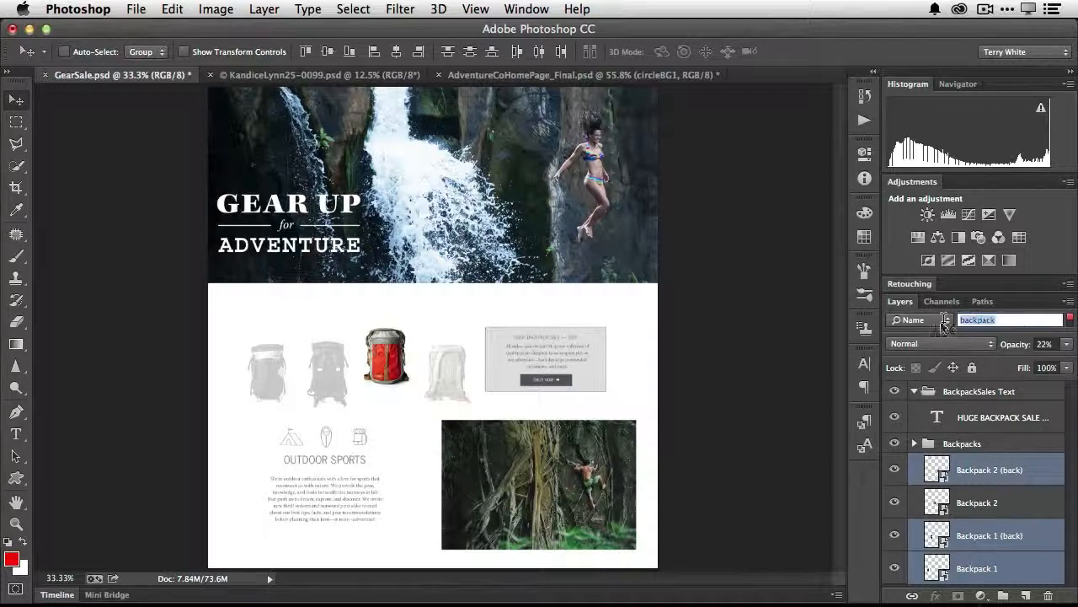
key(BackSpace)
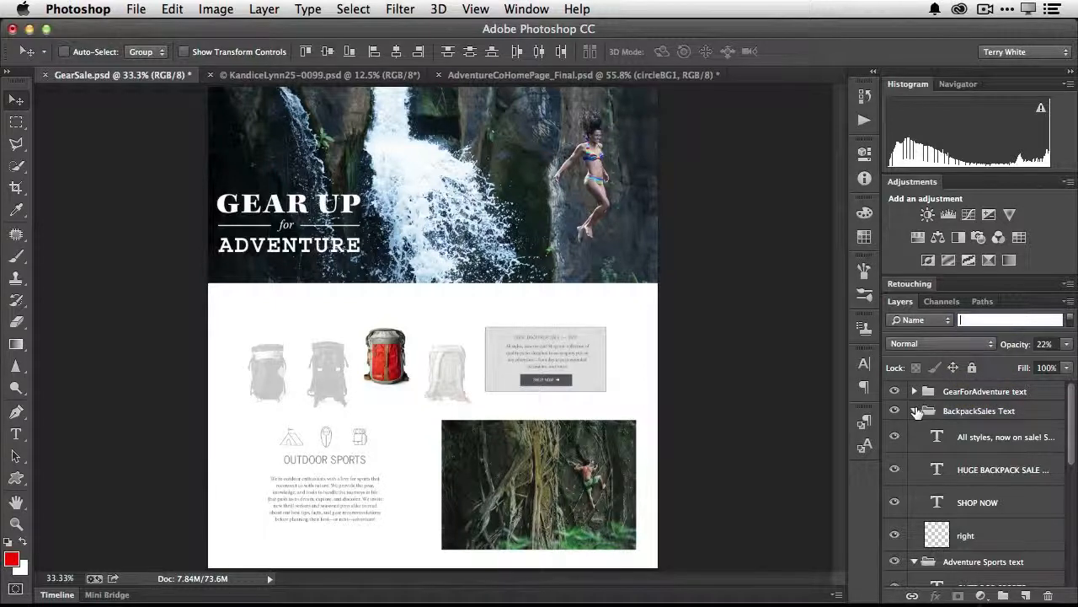
click(941, 321)
click(937, 309)
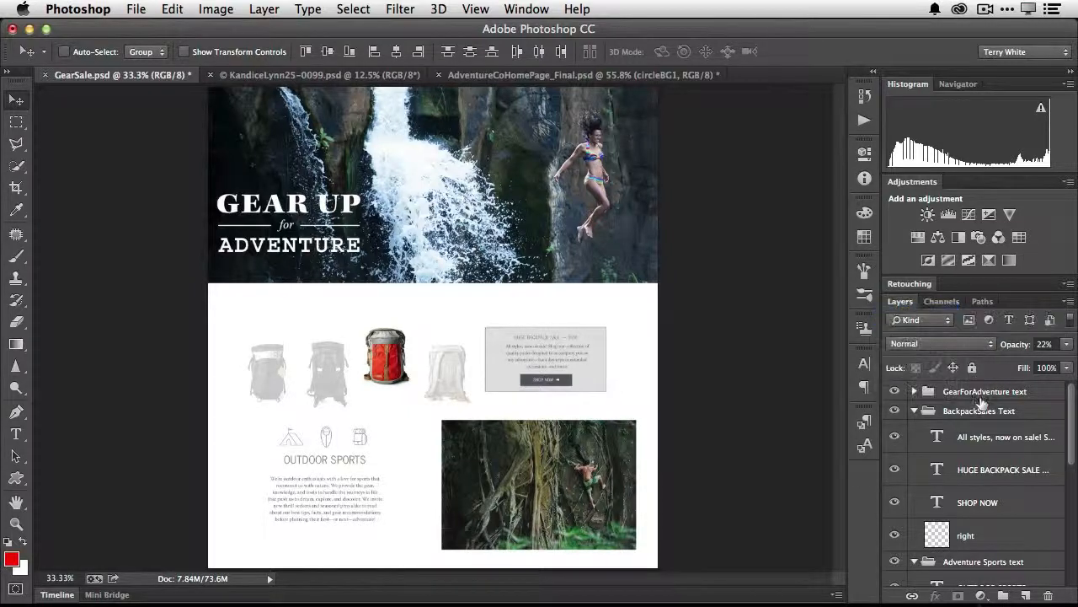
Step: Collapse the BackpackSales Text, Adventure Sports text and Sale Boxes layer groups
click(914, 411)
click(914, 387)
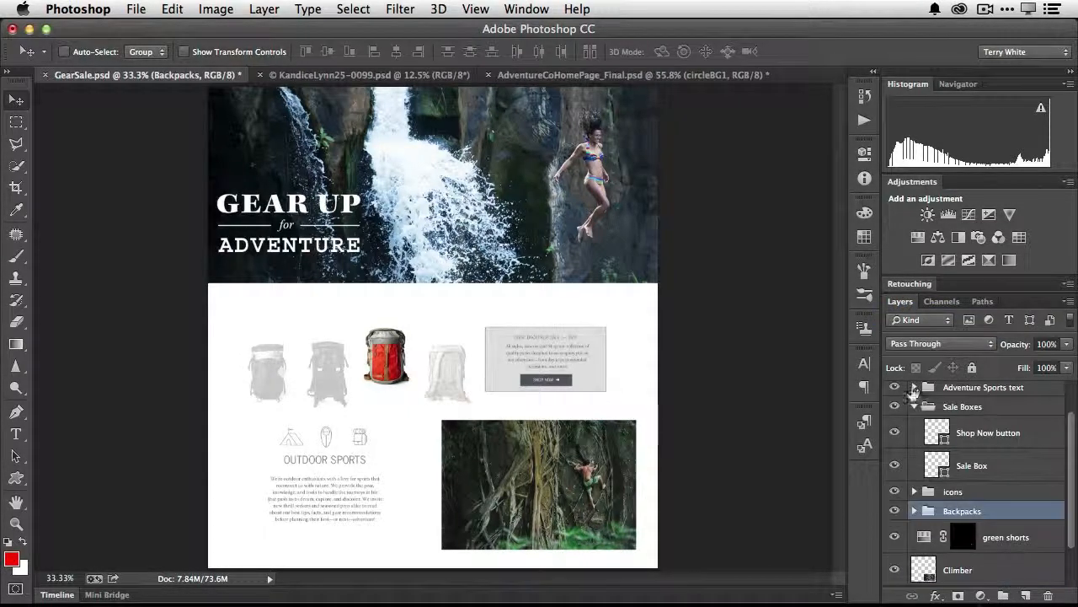
click(914, 403)
scroll(967, 407, up, 2)
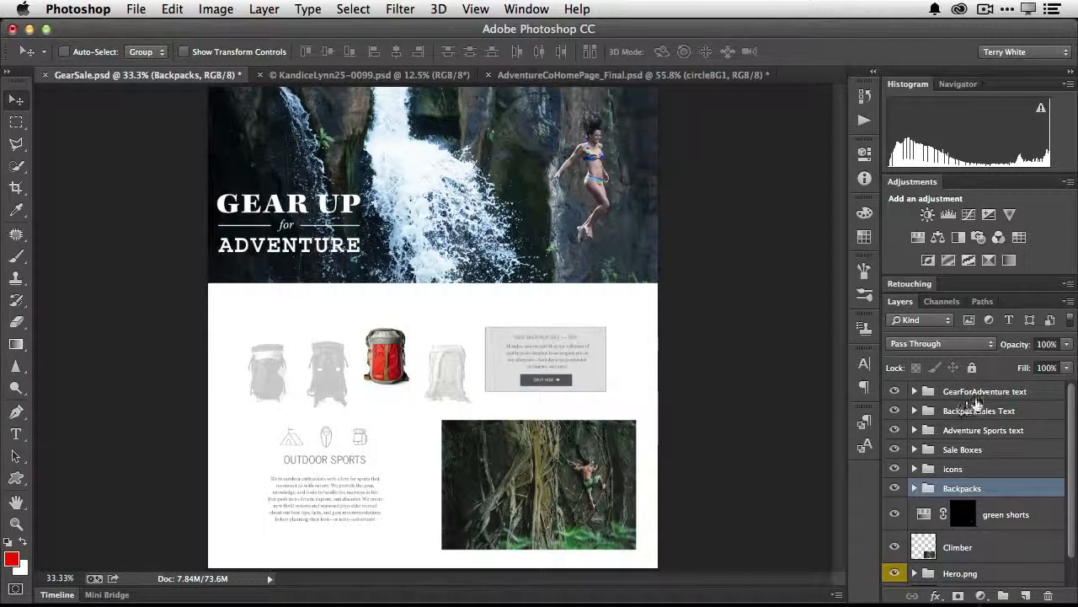
Step: Stamp all visible layers into a new merged layer above the GearForAdventure text group
click(977, 395)
scroll(977, 396, down, 1)
scroll(984, 399, up, 1)
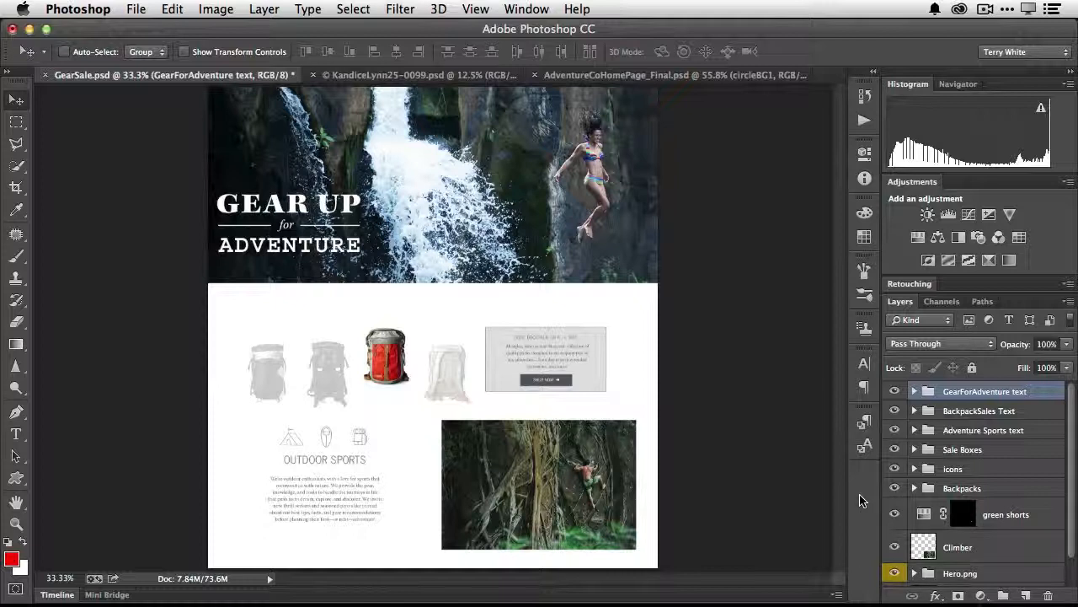
key(super+alt+shift+e)
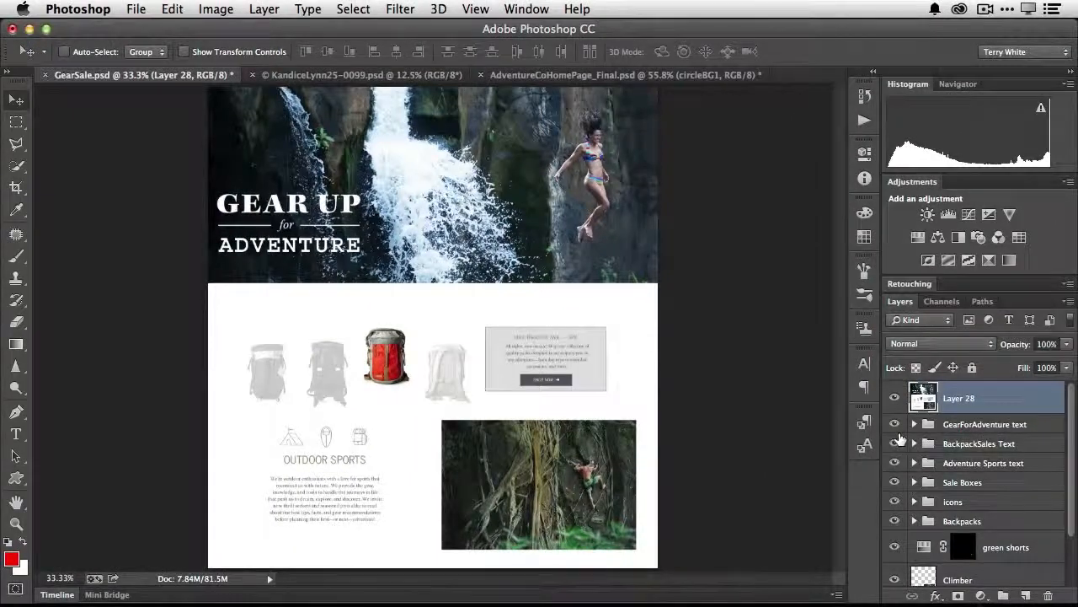
Step: Hide all layers beneath the merged layer and toggle the merged layer off and on to check it
drag(895, 424, 894, 556)
scroll(897, 522, down, 1)
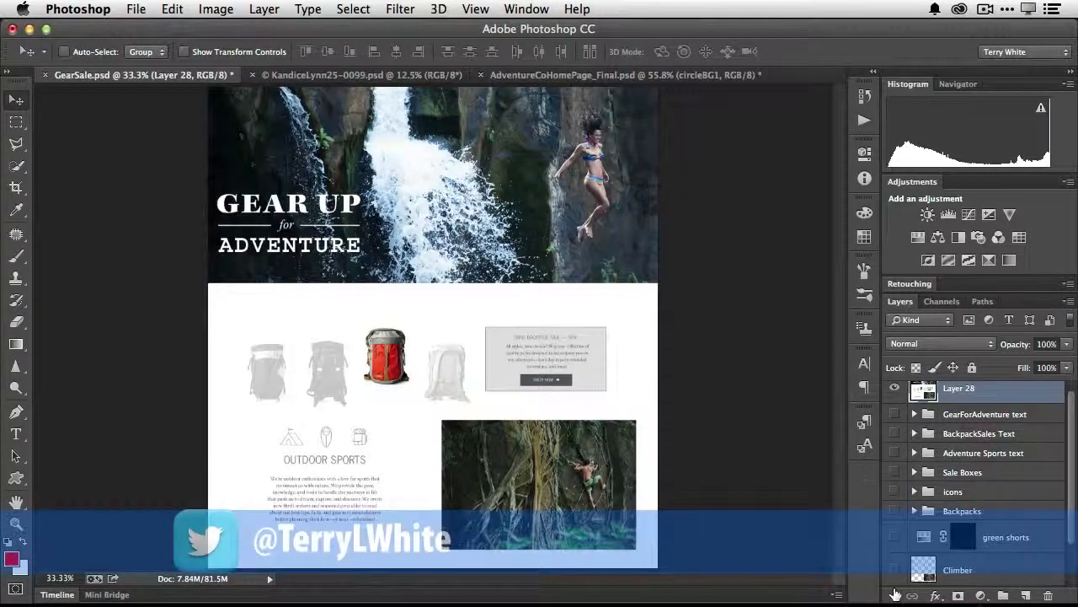
drag(895, 599, 895, 600)
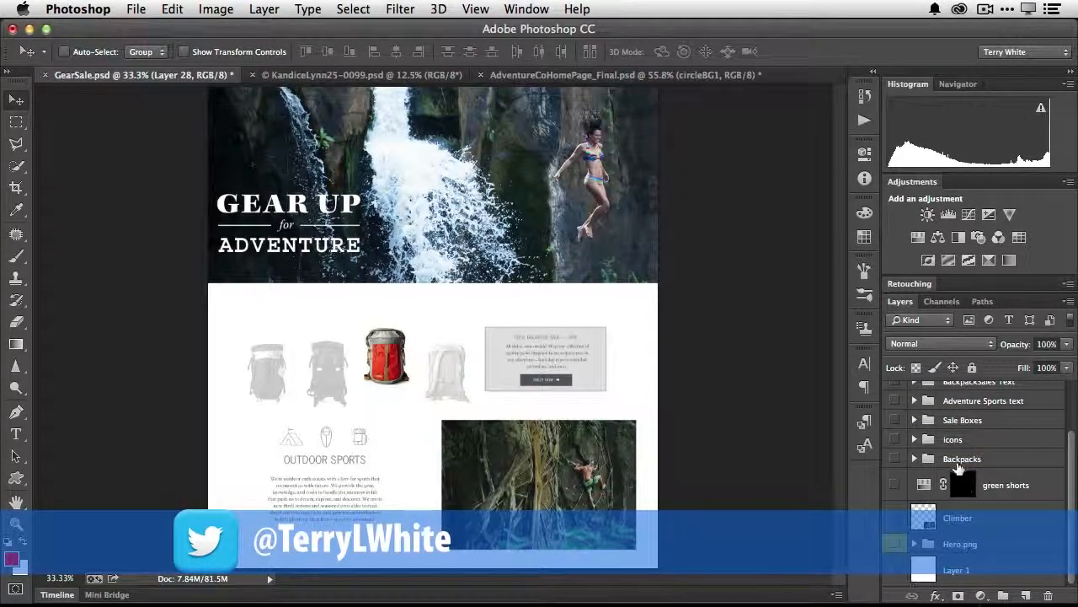
scroll(957, 468, up, 3)
click(895, 398)
click(895, 398)
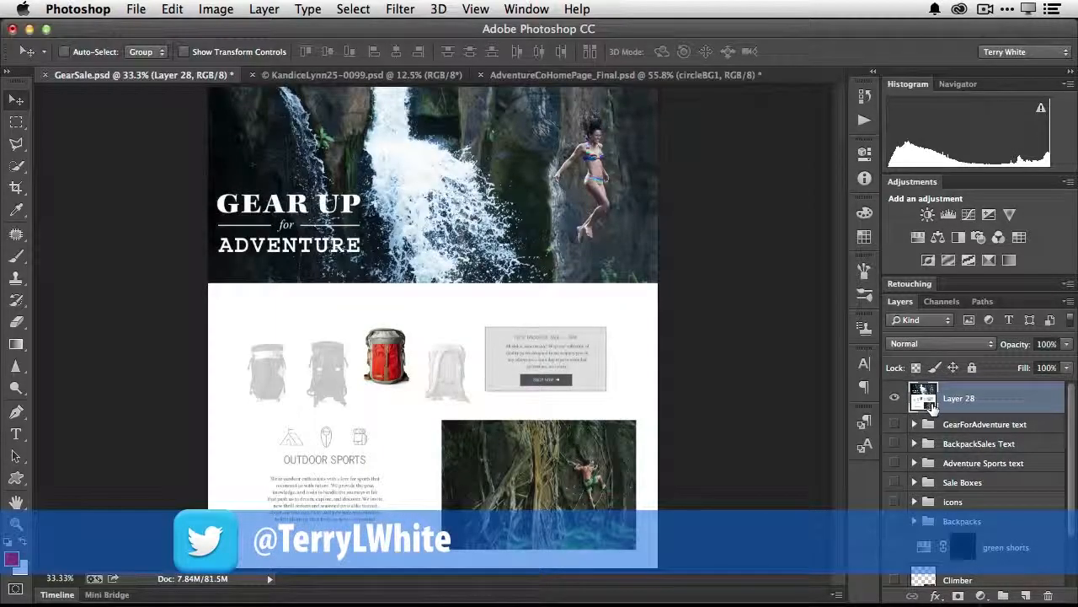
Step: Show all the hidden layers beneath the merged layer again
drag(900, 431, 901, 599)
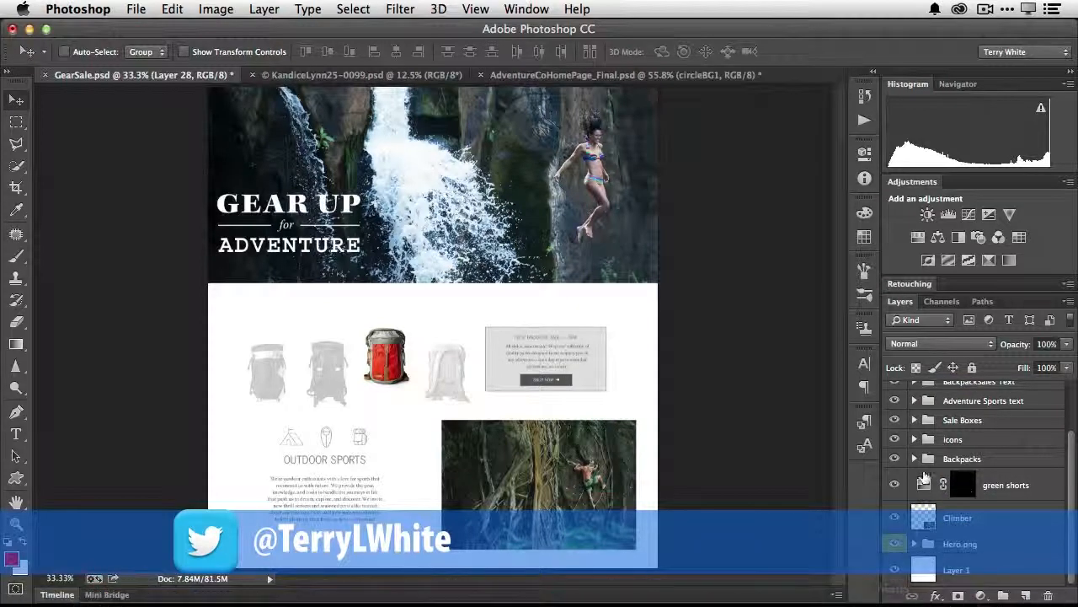
scroll(912, 451, up, 3)
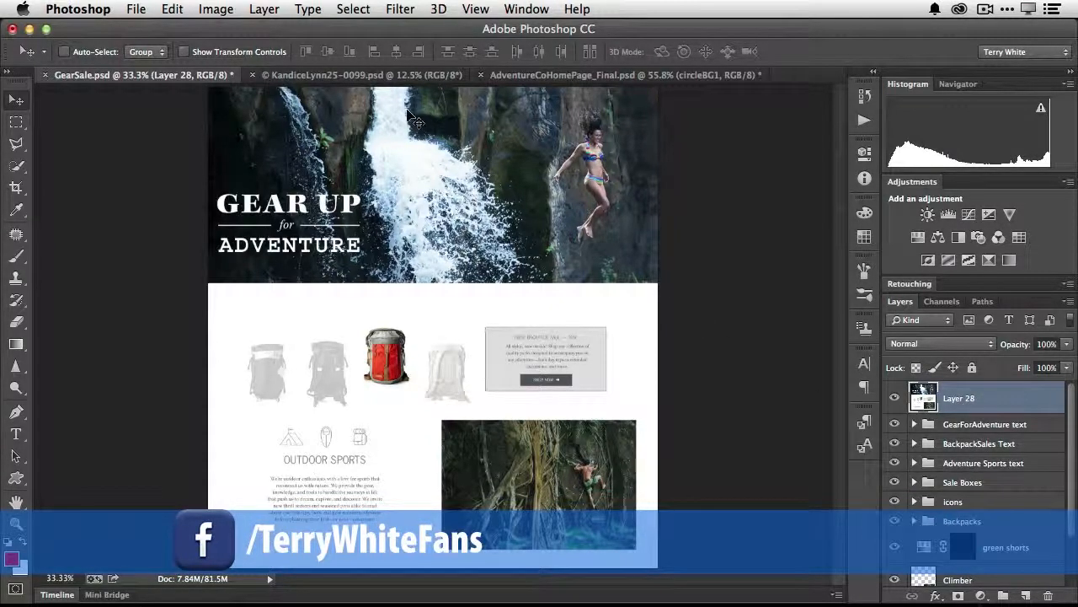
Step: Switch to the open photo document of the woman posing on red rocks
click(354, 74)
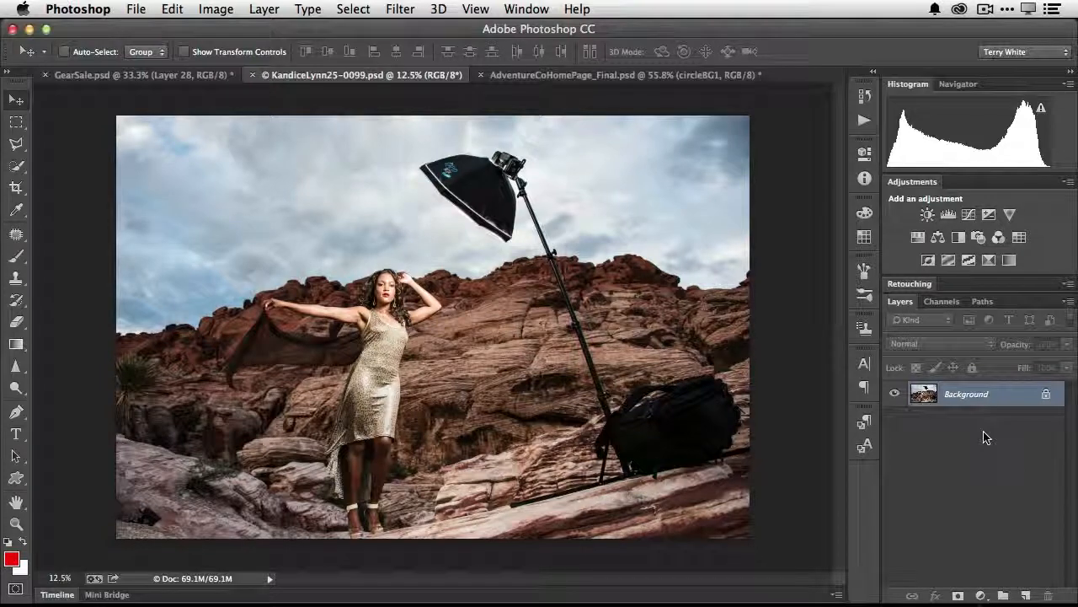
Step: Unlock the photo's Background so it becomes a regular layer
click(1046, 395)
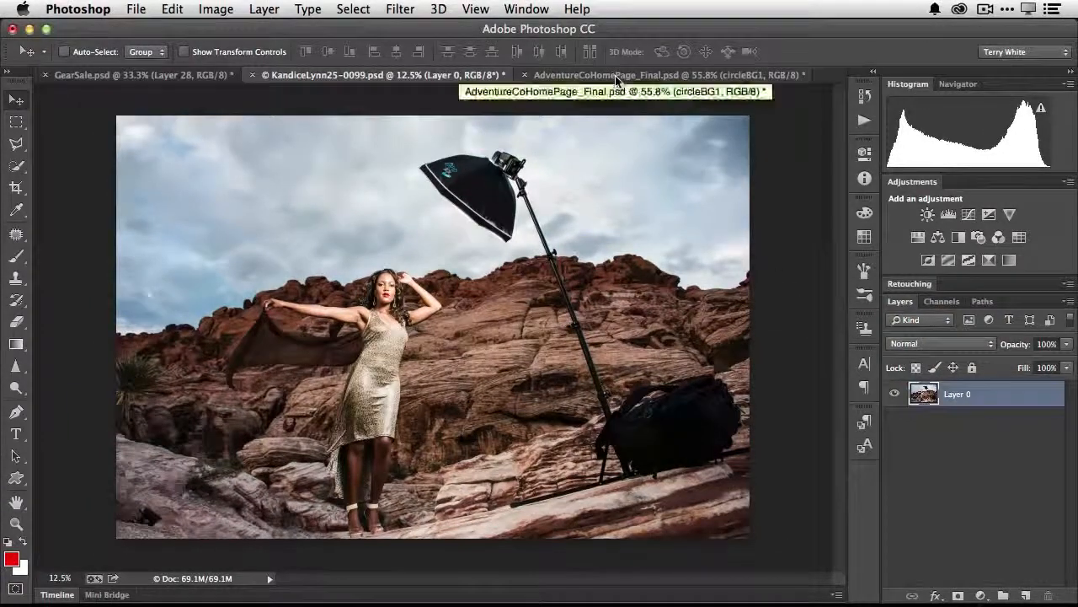
Step: Turn on image asset generation for the AdventureCoHomePage_Final.psd document
click(616, 76)
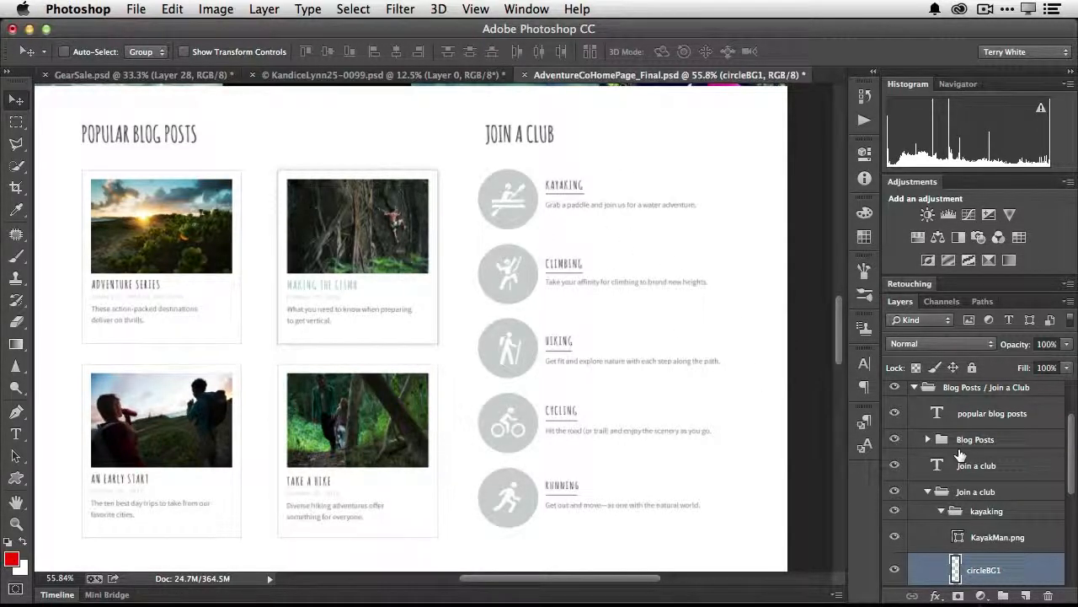
scroll(956, 462, down, 2)
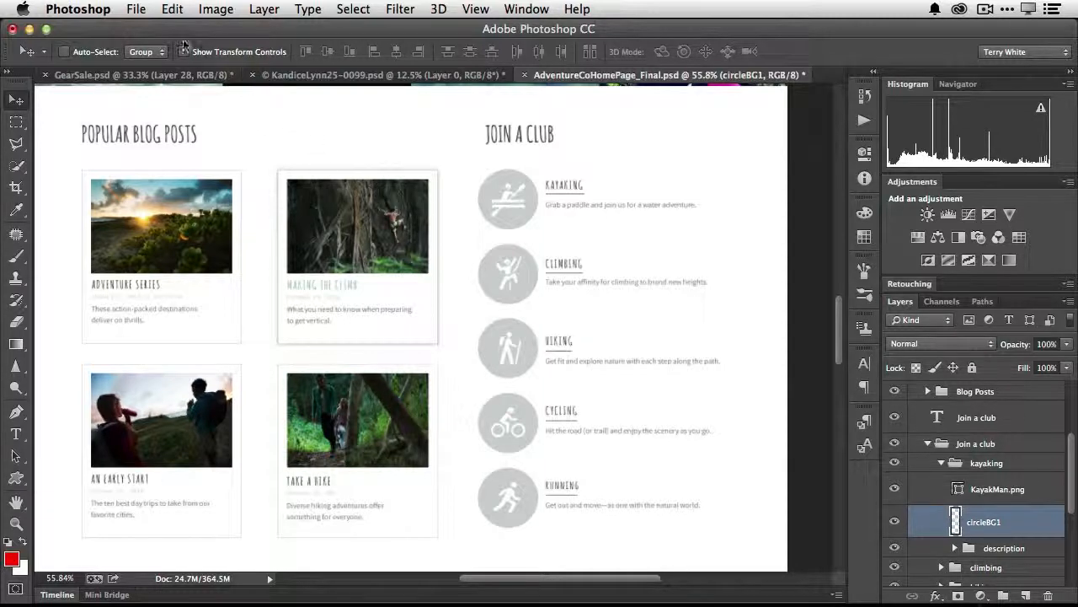
click(134, 9)
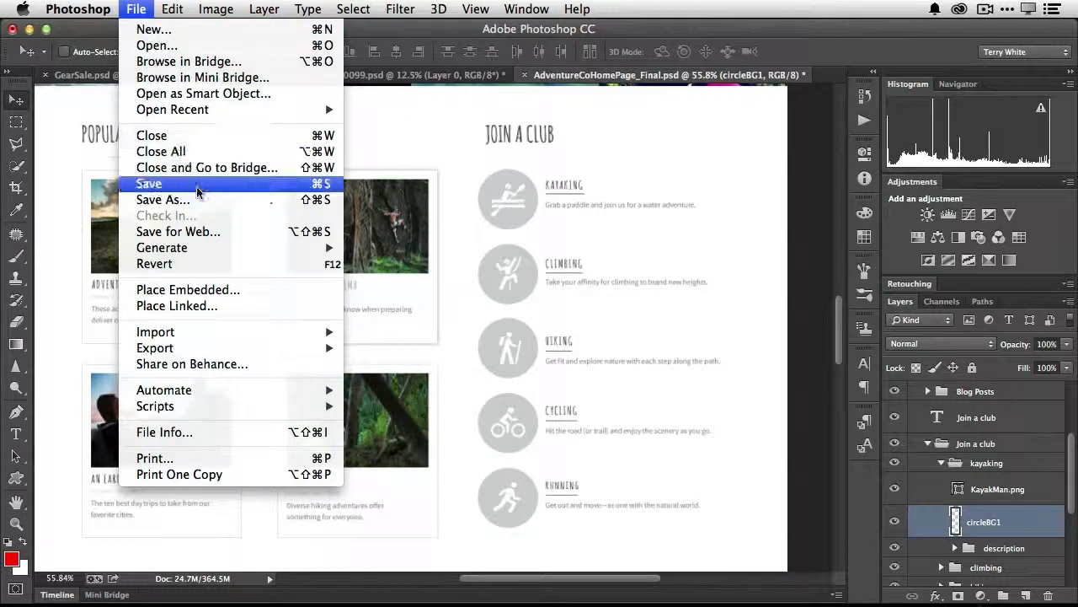
mouse_move(199, 250)
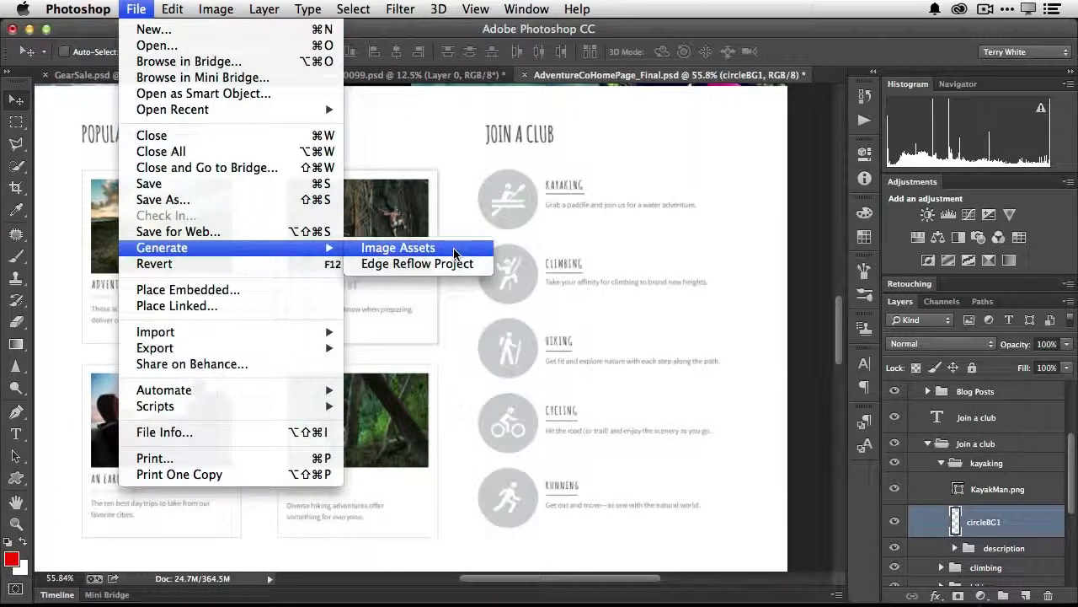
click(401, 251)
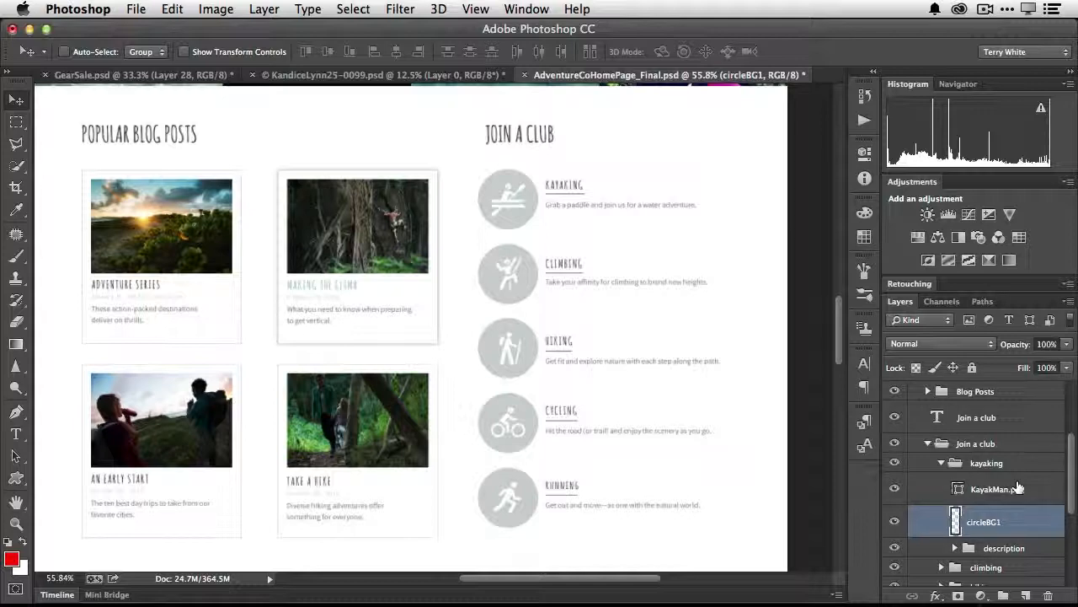
Step: Switch to Finder and open the AdventureCoHomePage_Final-assets folder to view the generated files
key(super+Tab)
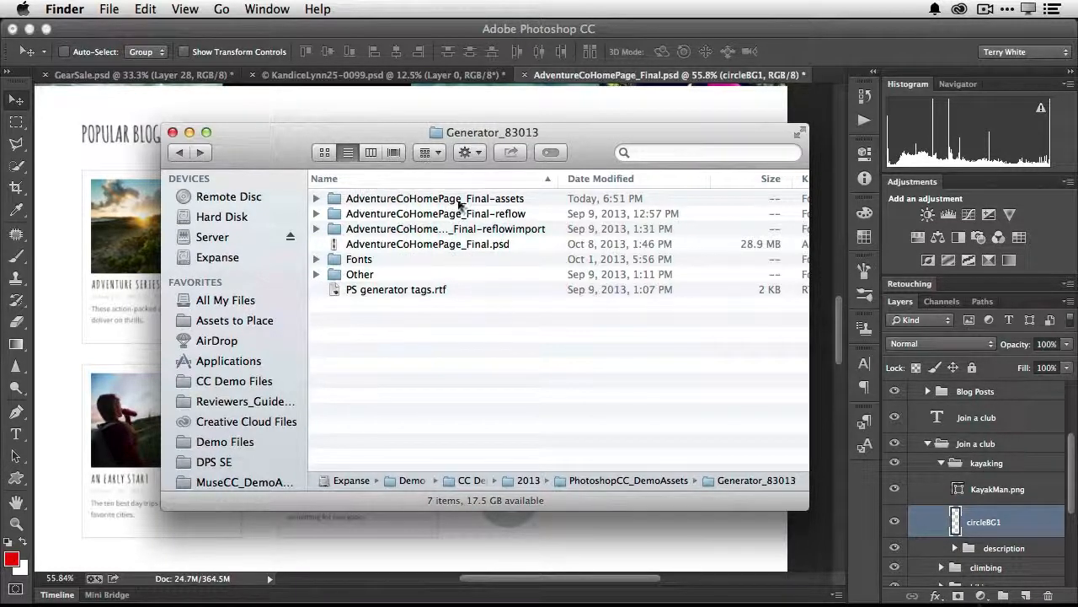
double_click(336, 205)
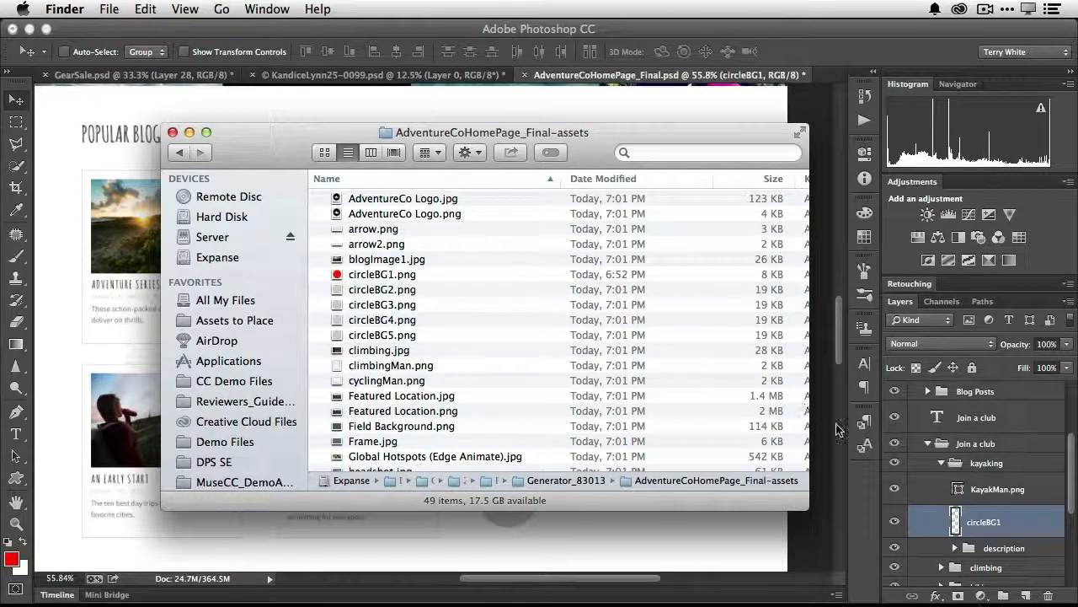
Step: Back in Photoshop, rename the circleBG1 layer in the kayaking group to circleBG1.jpg
click(976, 521)
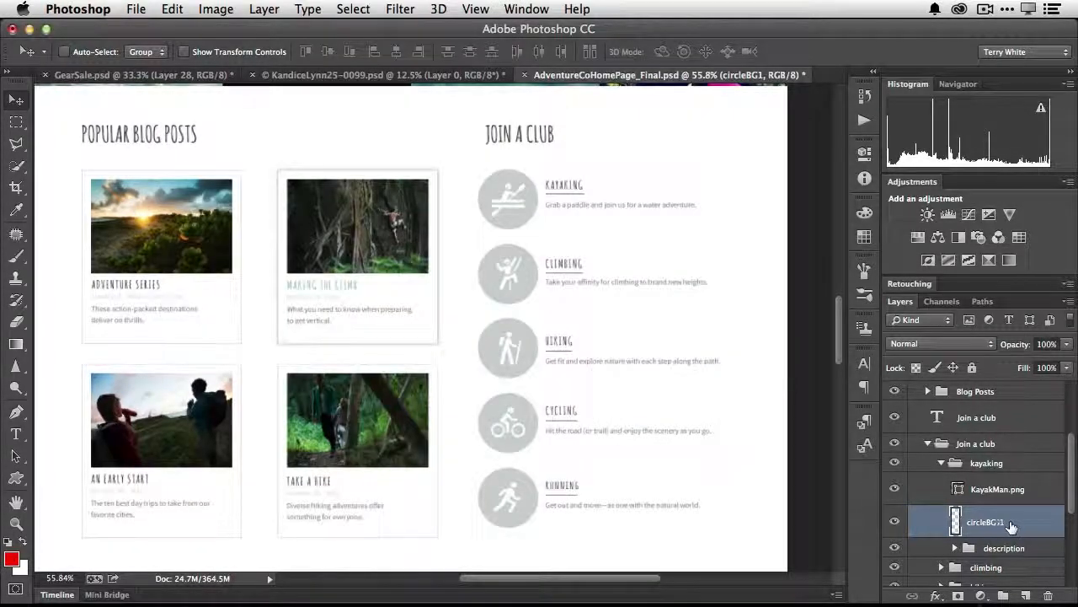
double_click(998, 523)
click(1001, 522)
text(.jp)
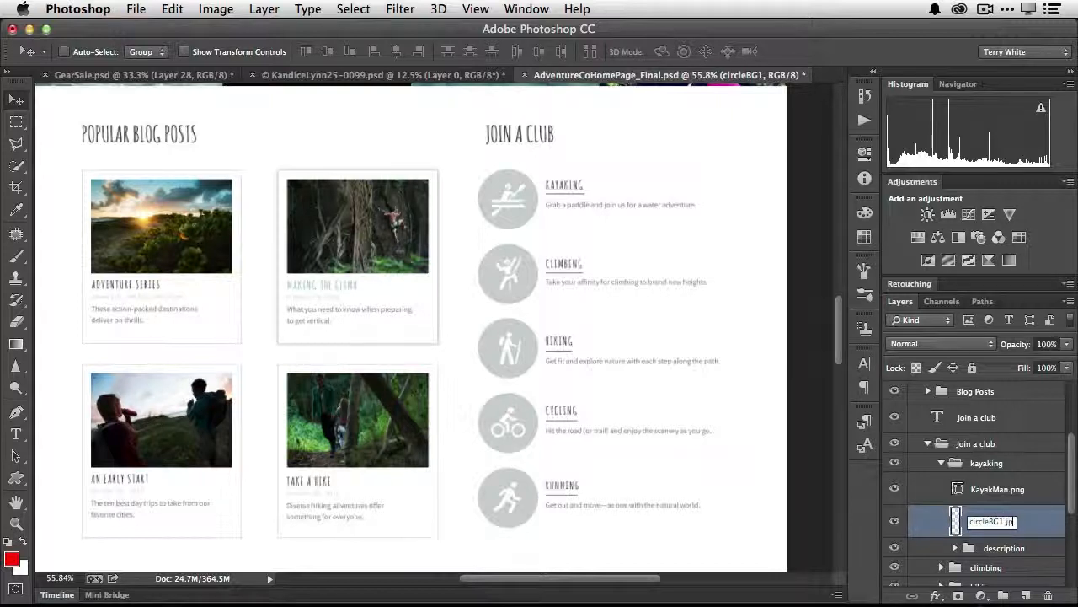
key(Return)
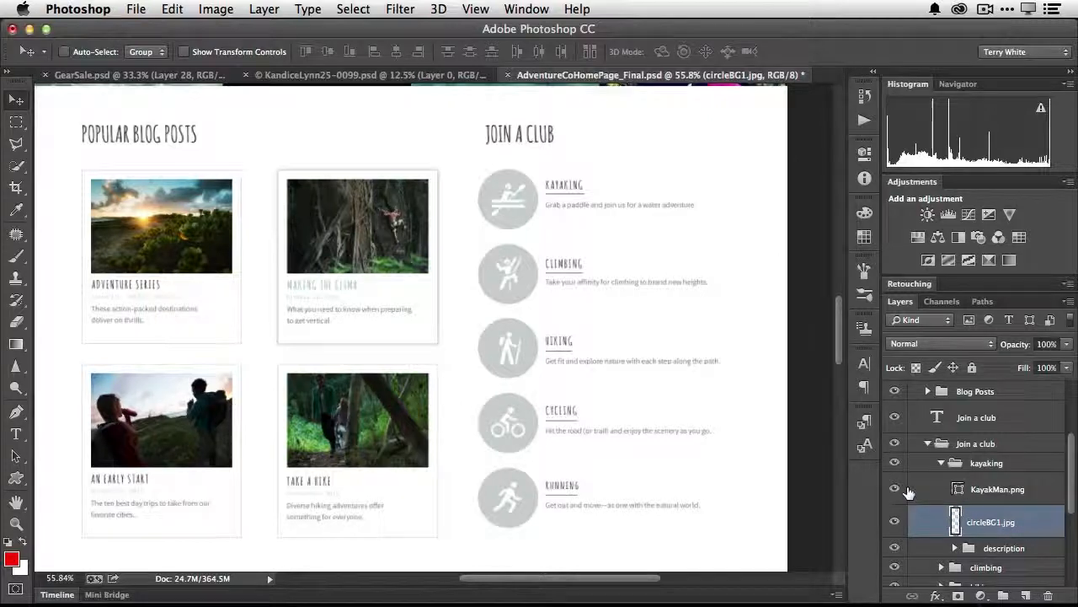
Step: Switch to Finder and preview the newly generated circleBG1.jpg in the assets folder
key(super+Tab)
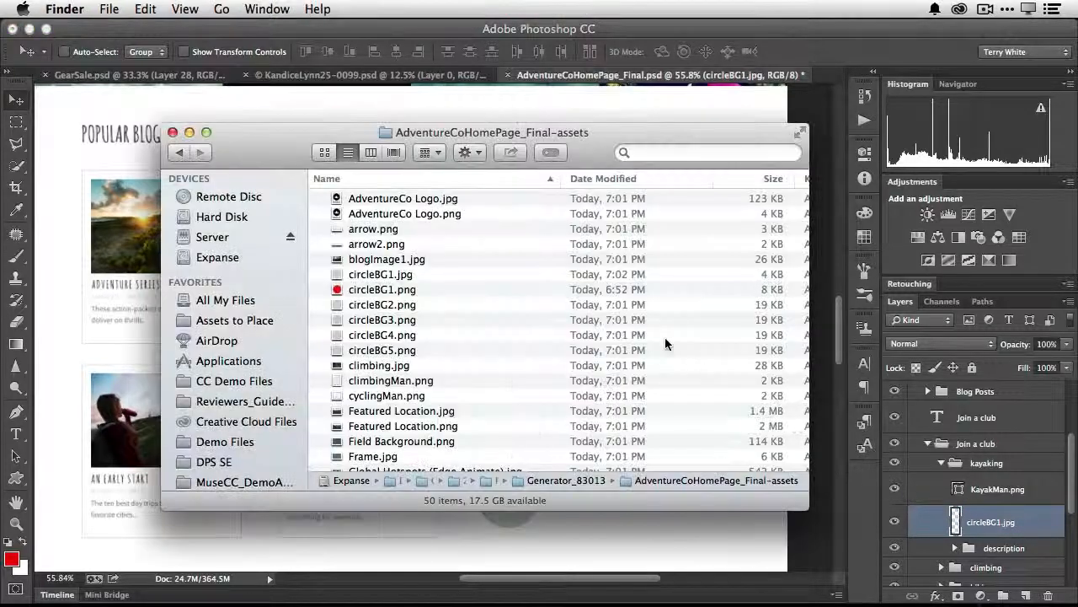
click(411, 276)
key(space)
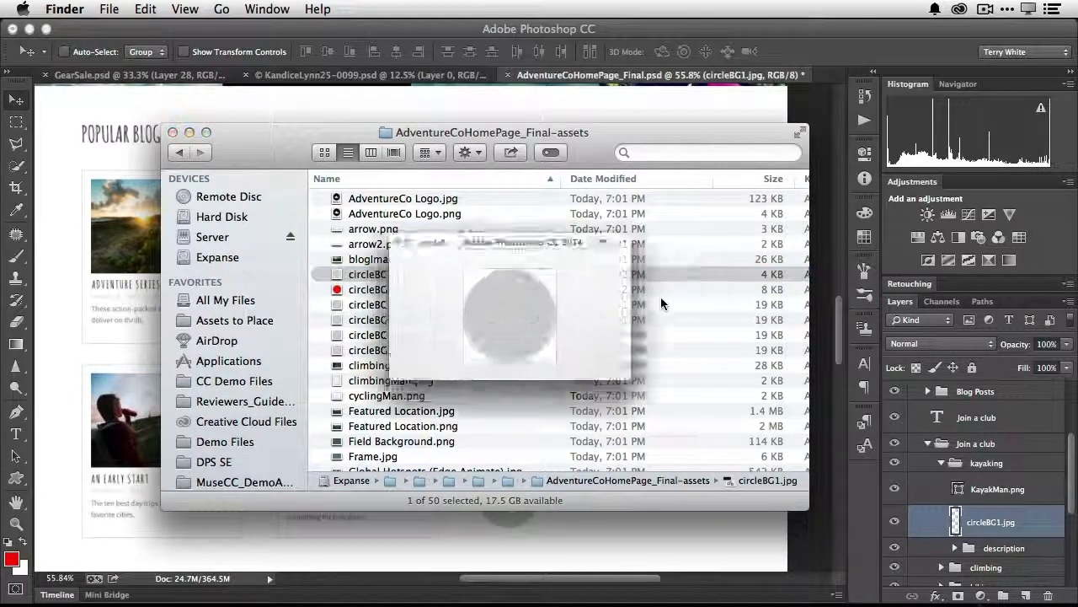
key(space)
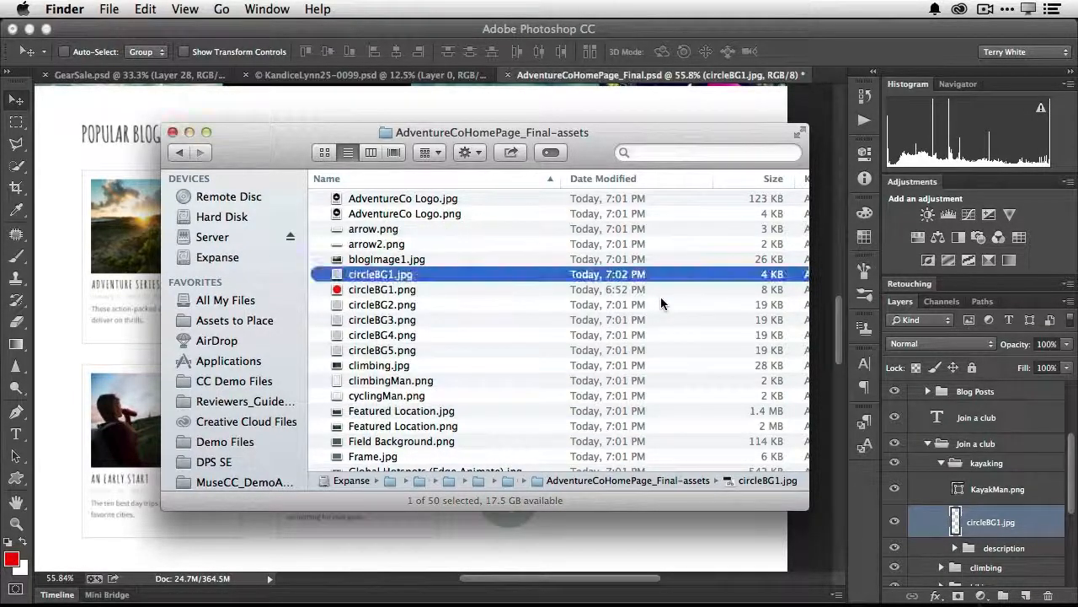
Step: Return to Photoshop, lock the circleBG1.jpg layer's transparent pixels and paint the kayaking circle red with the Brush
click(589, 107)
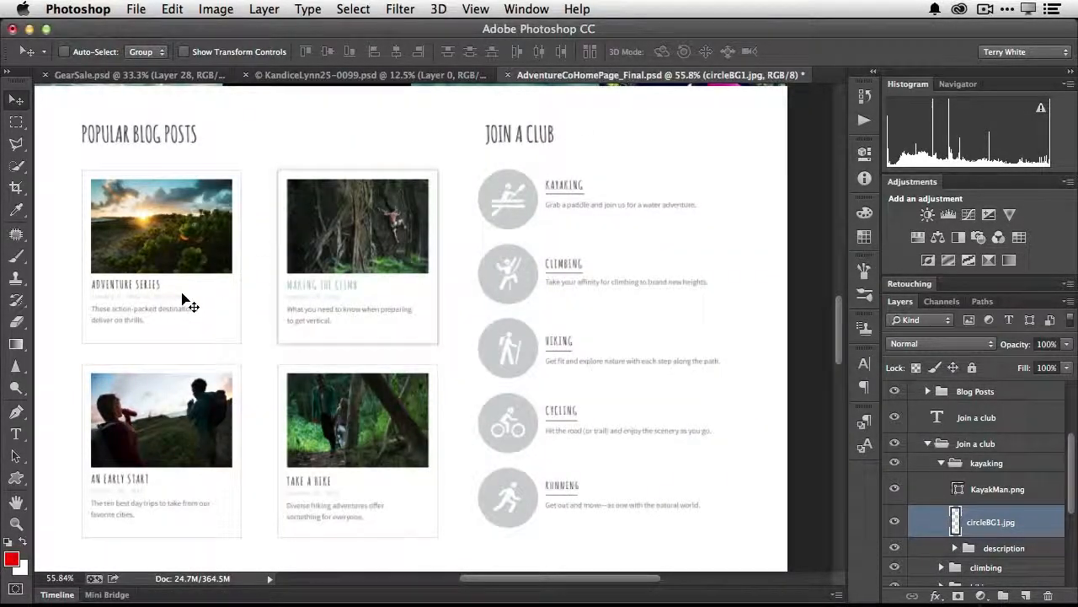
key(b)
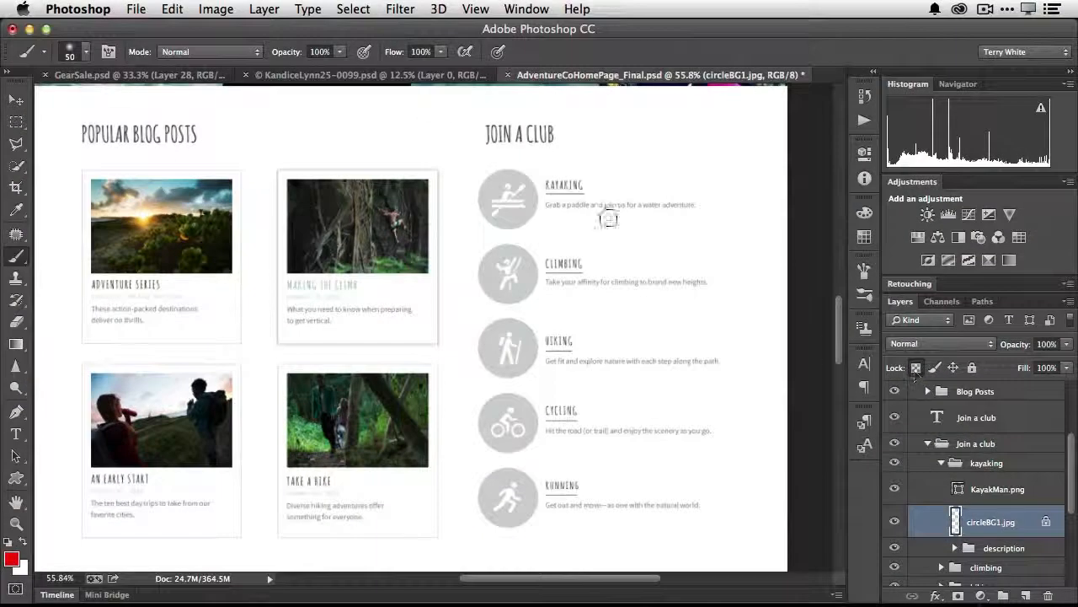
mouse_move(531, 213)
mouse_down()
mouse_move(513, 203)
mouse_move(527, 189)
mouse_move(497, 206)
mouse_move(518, 168)
mouse_move(486, 195)
mouse_move(511, 174)
mouse_up()
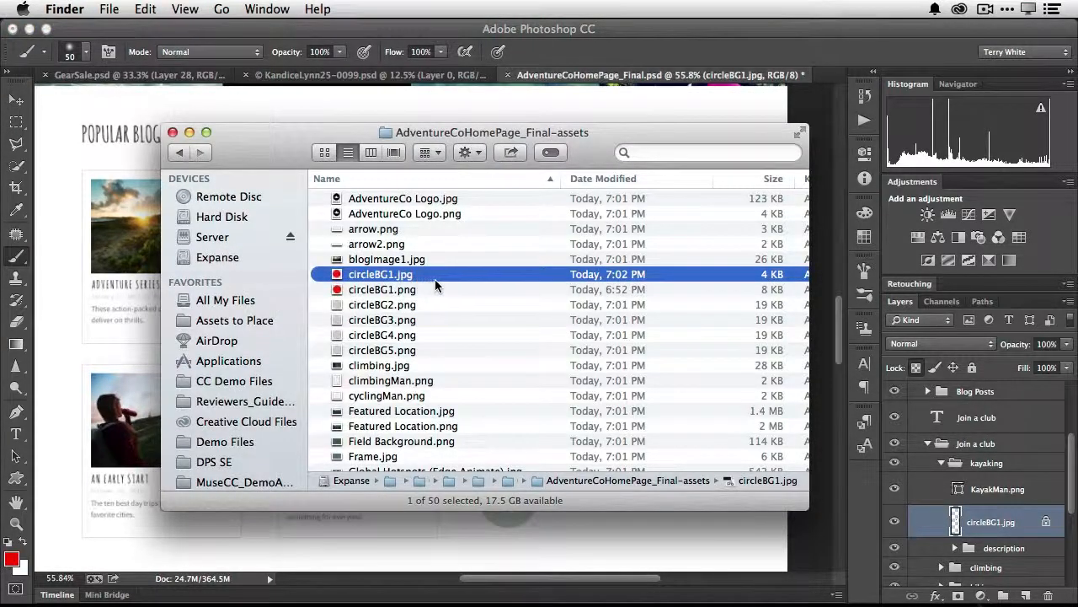
Step: Preview circleBG1.jpg in Finder again to check it against the red circle
key(space)
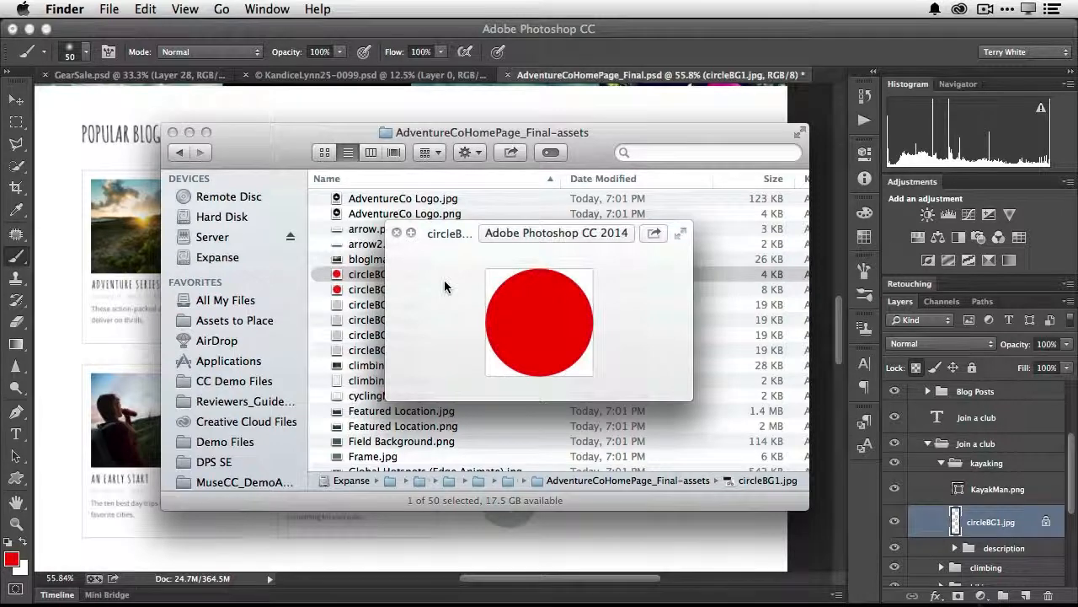
key(space)
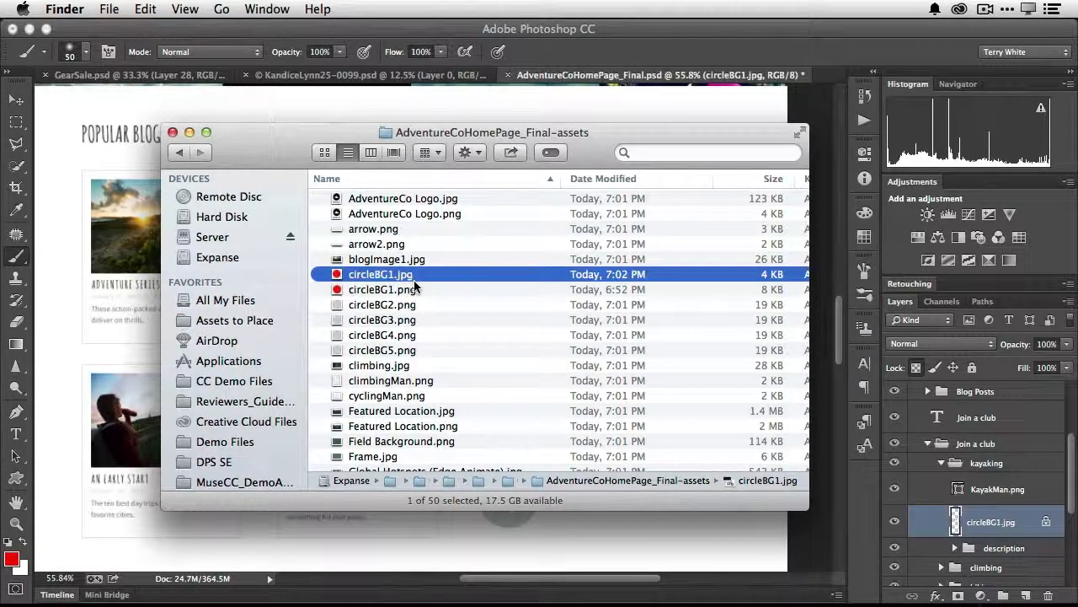
key(space)
key(space)
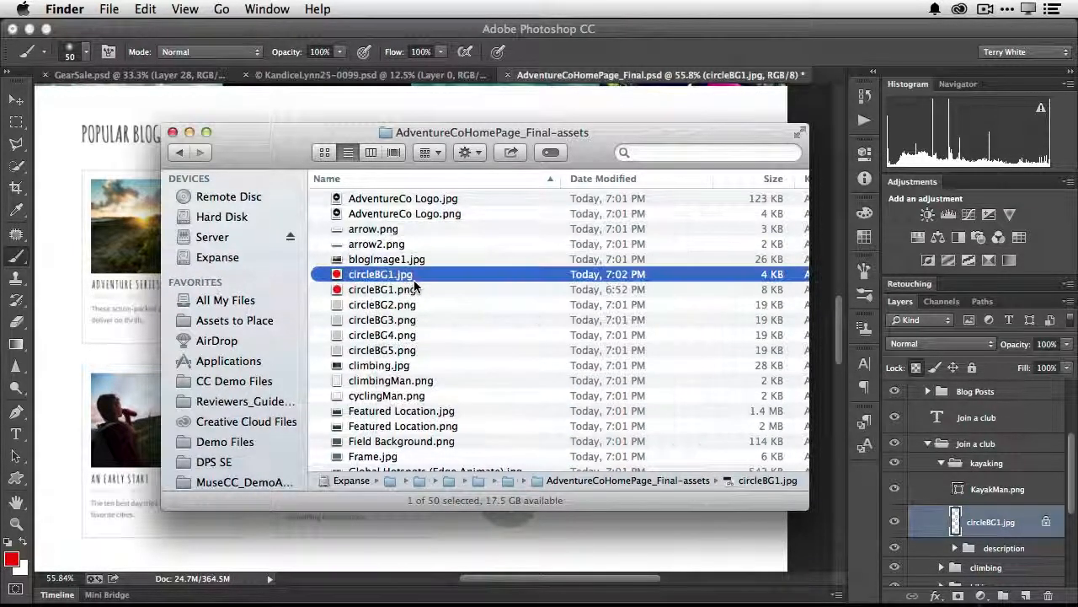
Step: Switch to Photoshop, set the foreground color to blue 005aff and paint over the whole kayaking circle
key(super+Tab)
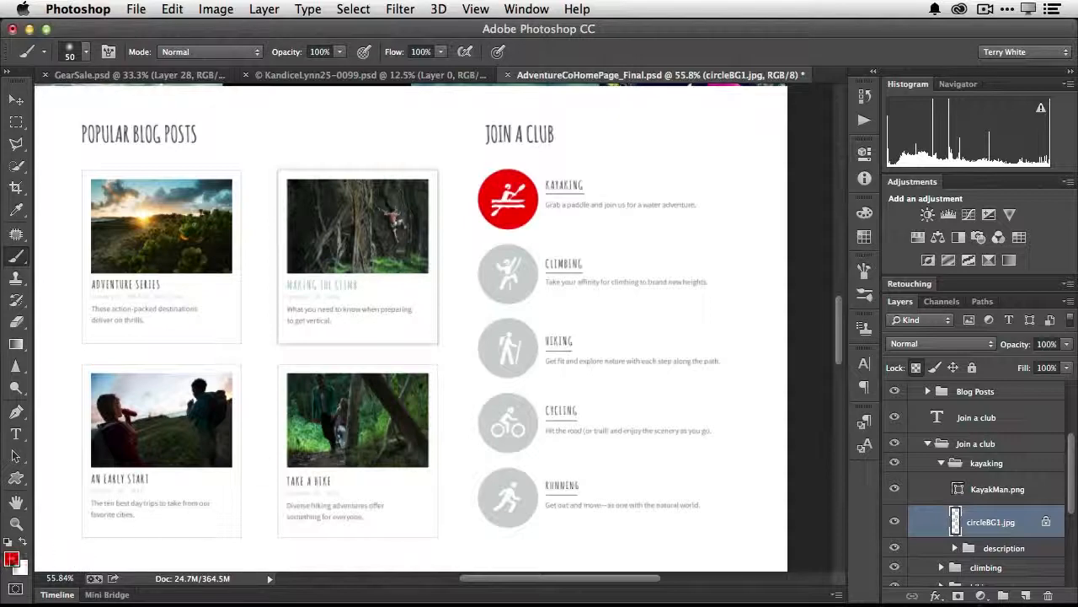
click(11, 559)
click(598, 265)
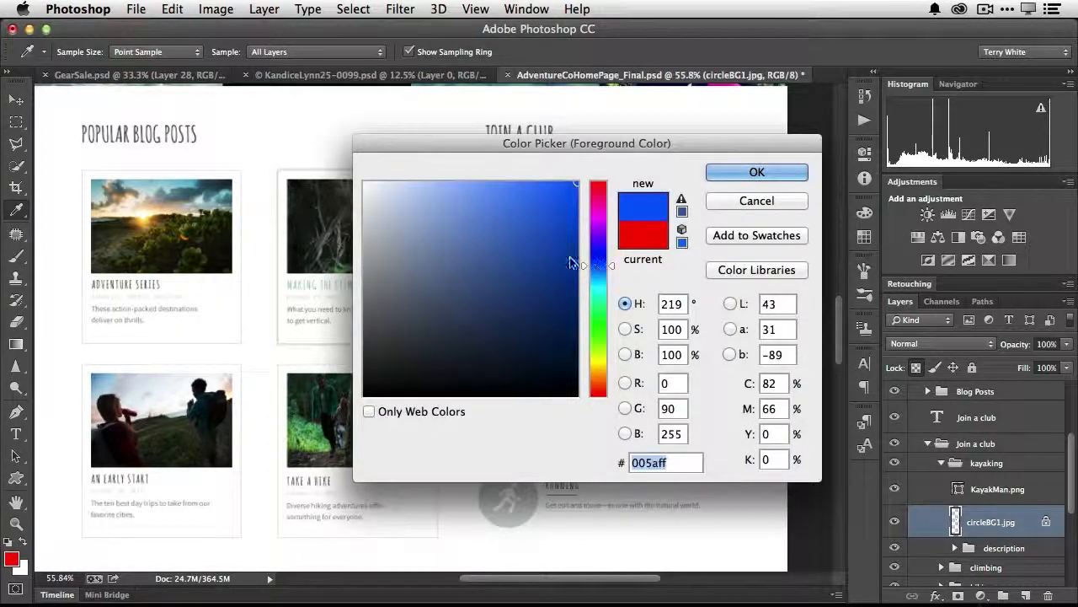
click(757, 172)
drag(556, 181, 514, 232)
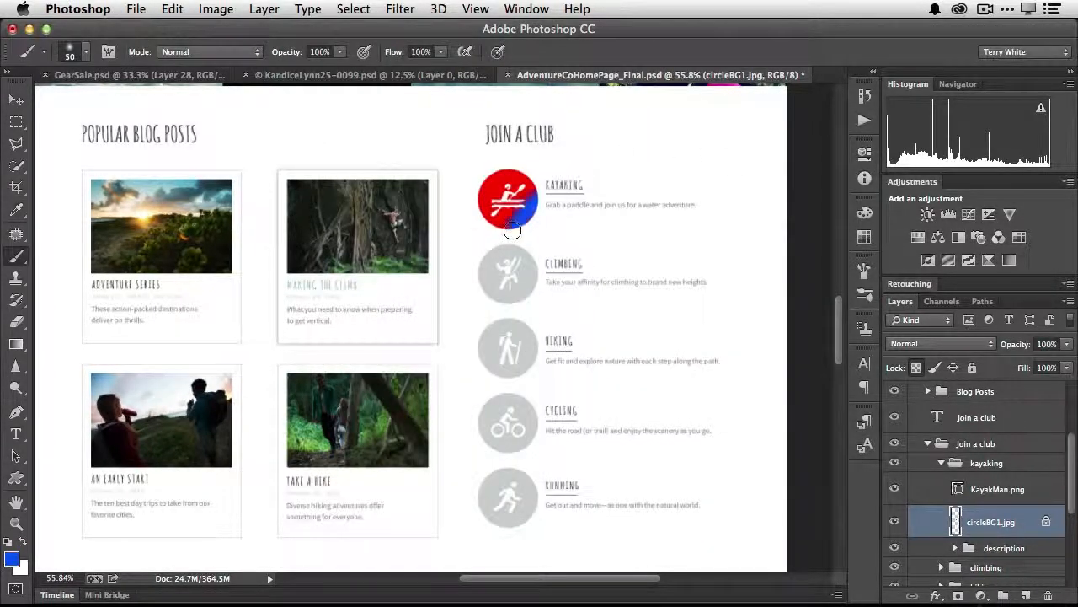
mouse_move(548, 169)
mouse_down()
mouse_move(506, 207)
mouse_move(514, 194)
mouse_move(493, 181)
mouse_move(454, 200)
mouse_move(523, 172)
mouse_up()
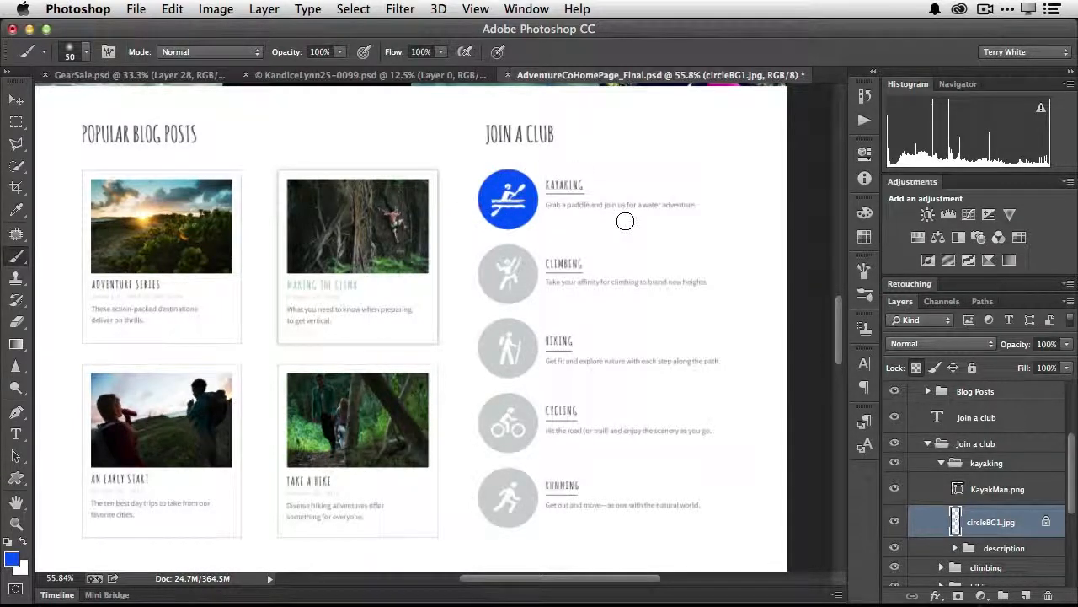
Step: Switch to Finder and preview circleBG1.jpg to check the blue recoloring
key(super+Tab)
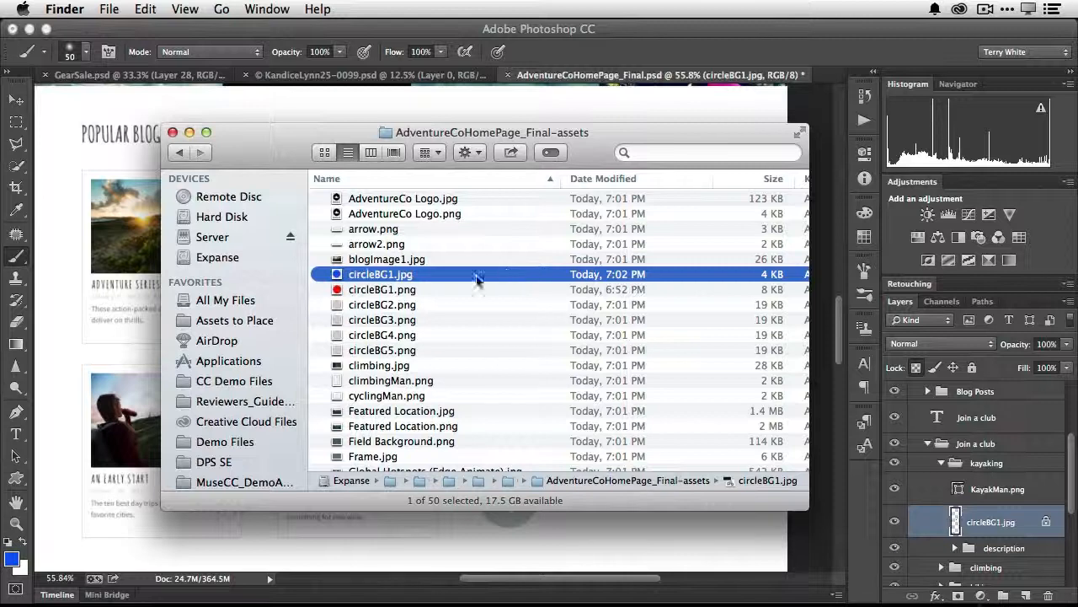
key(space)
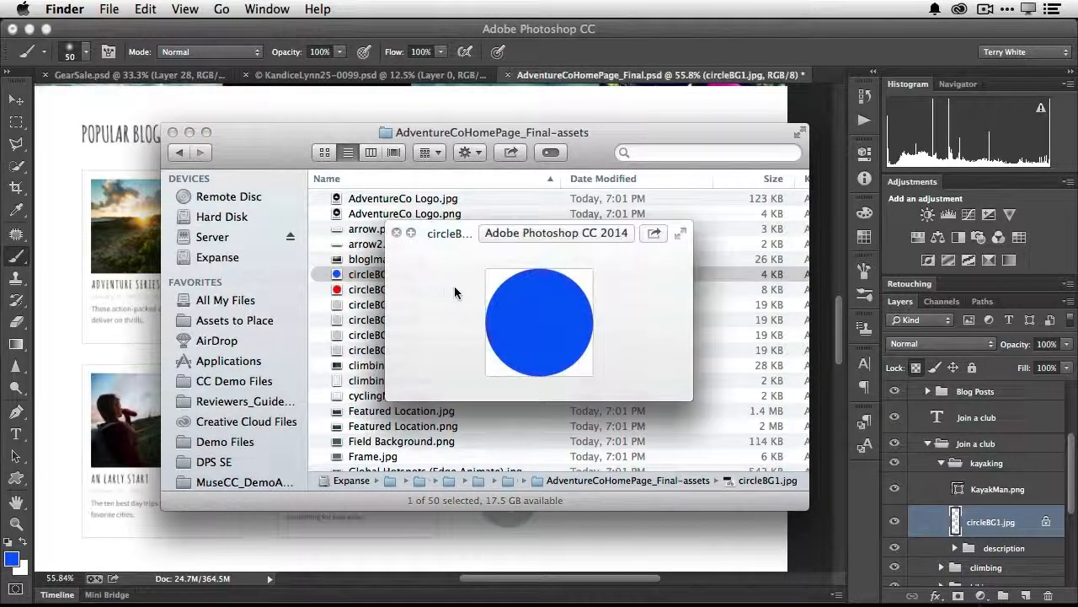
key(space)
Step: Return to Photoshop, unlock the circle layer's transparent pixels and rename the layer to "circleBG1.jpg, cirBG2.png"
key(super+Tab)
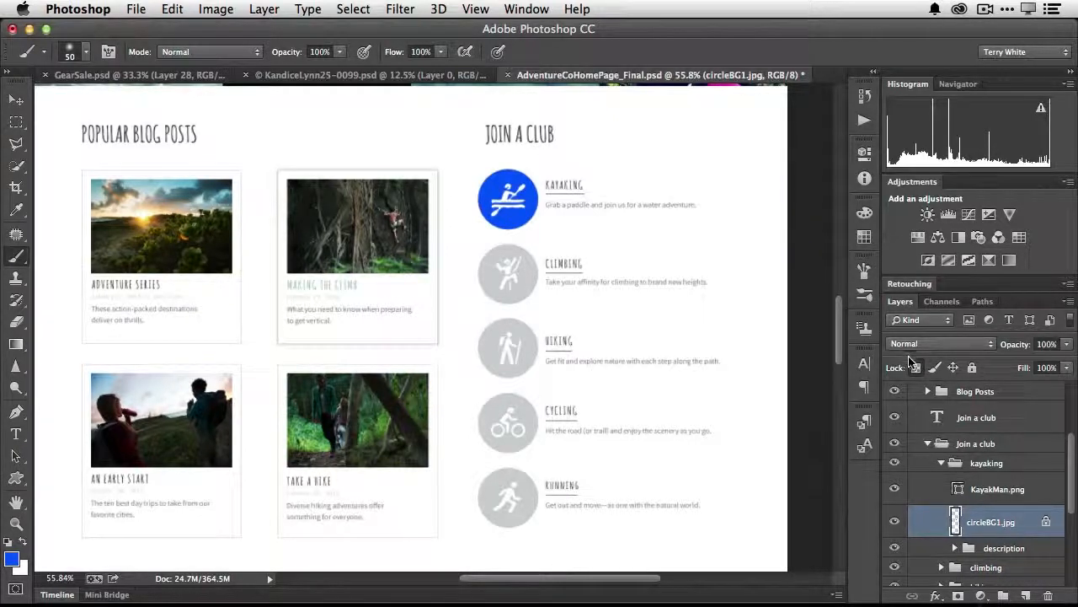
click(917, 368)
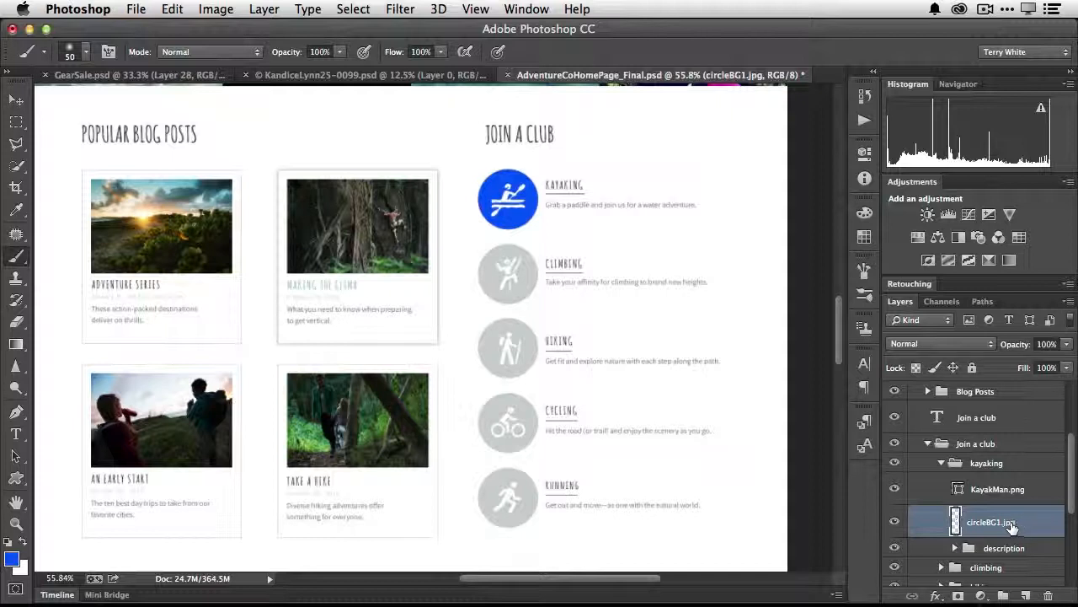
double_click(1008, 523)
text(png)
key(Return)
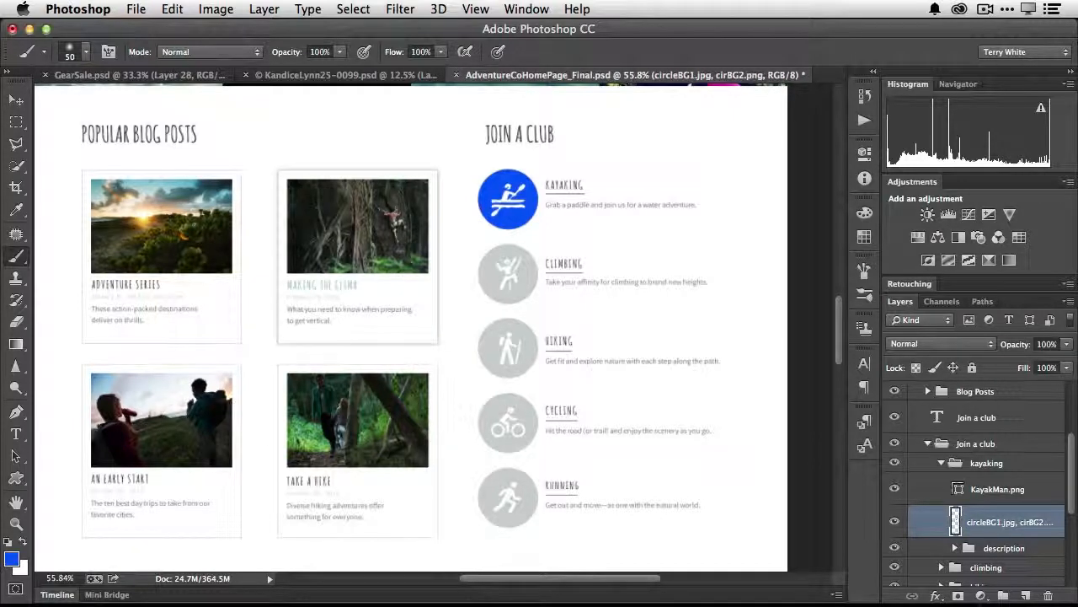
Step: Switch to Finder and check the assets folder for cirBG2.png and circleBG1.jpg
key(super+Tab)
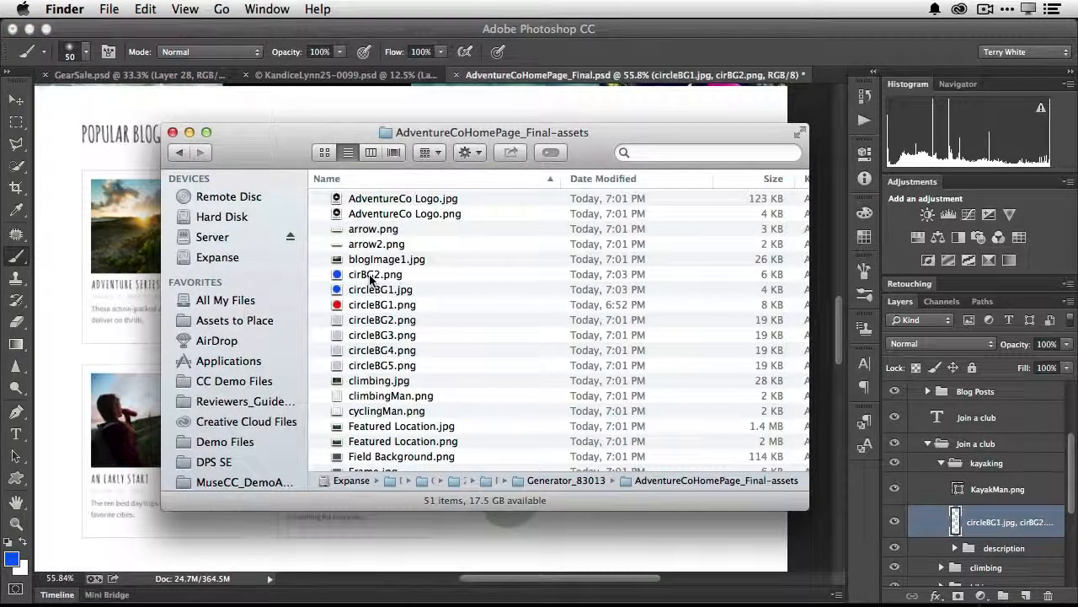